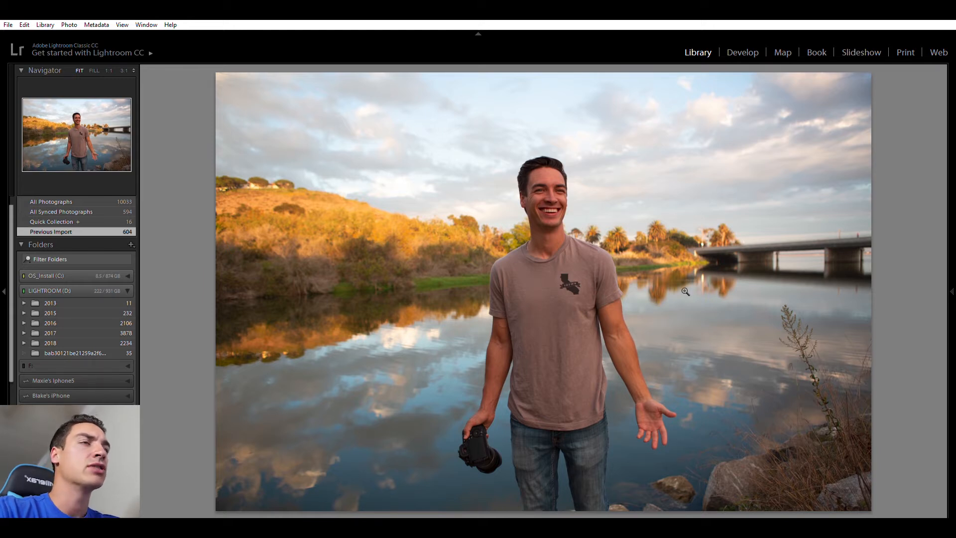
- Open the photo in the Develop module and raise its exposure to +0.48
{"action": "left_click", "coordinate": [745, 52]}
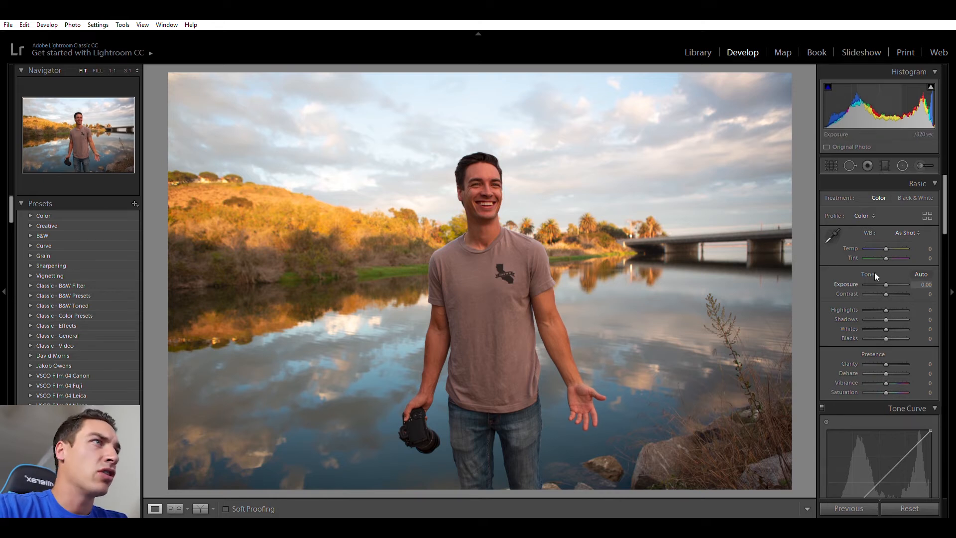
{"action": "left_click_drag", "start_coordinate": [885, 274], "coordinate": [889, 274]}
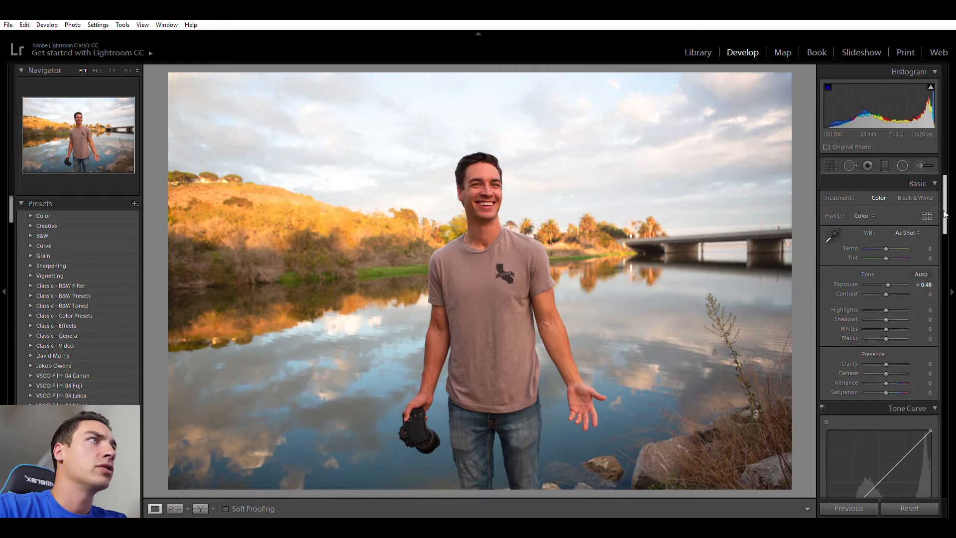
- Adjust the end points of the RGB tone curve slightly and add curve points in the highlights and the shadows
{"action": "scroll", "coordinate": [946, 228], "scroll_direction": "down", "scroll_amount": 3}
{"action": "scroll", "coordinate": [946, 228], "scroll_direction": "down", "scroll_amount": 1}
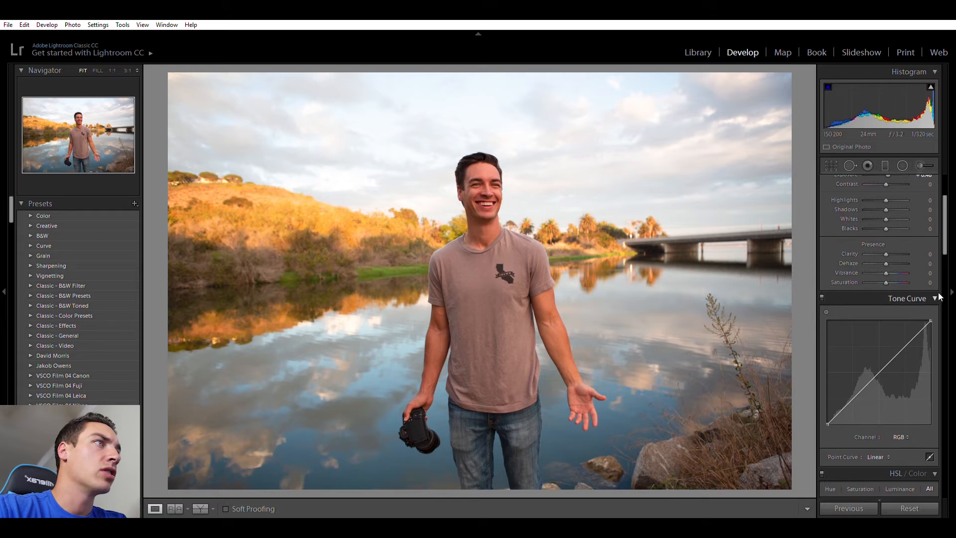
{"action": "left_click_drag", "start_coordinate": [932, 311], "coordinate": [933, 312]}
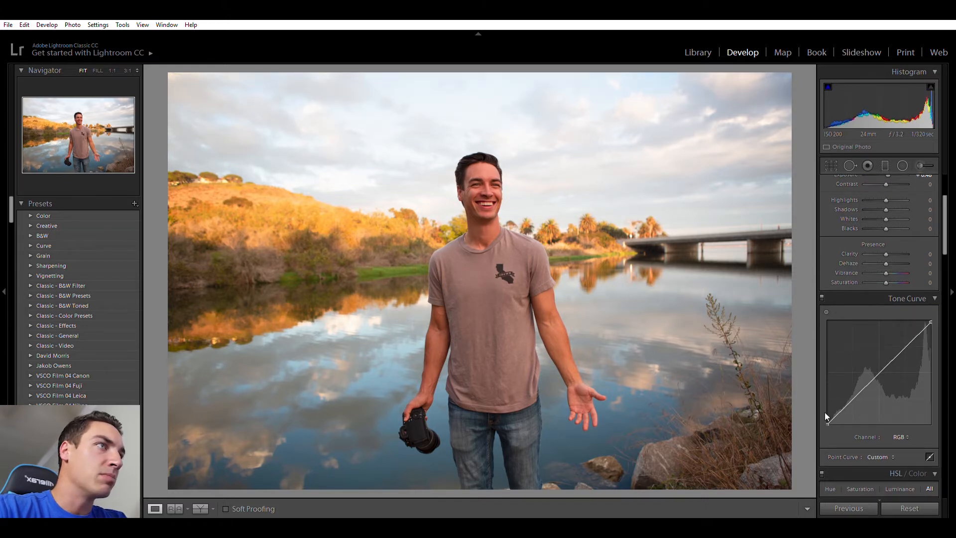
{"action": "left_click_drag", "start_coordinate": [829, 419], "coordinate": [826, 415]}
{"action": "left_click_drag", "start_coordinate": [916, 327], "coordinate": [915, 329]}
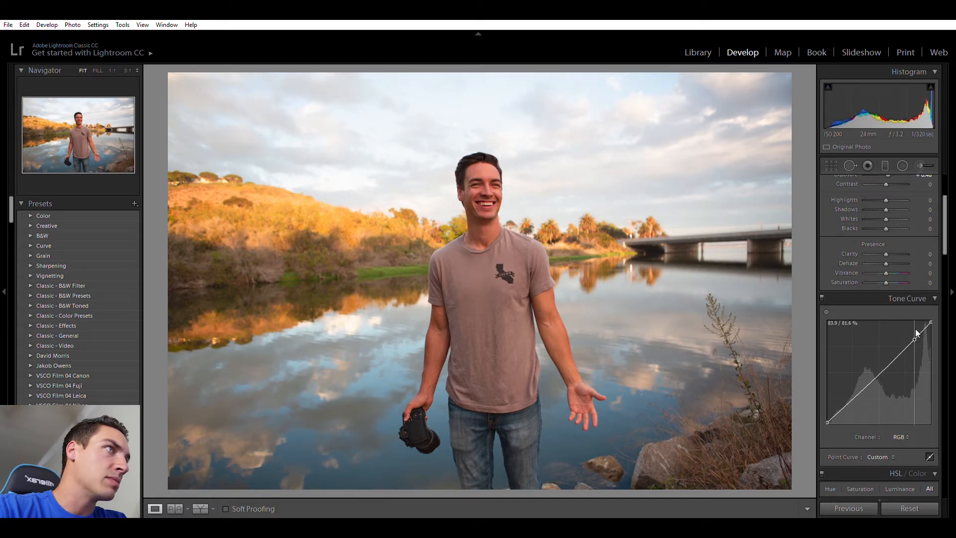
{"action": "left_click", "coordinate": [855, 392]}
{"action": "left_click_drag", "start_coordinate": [855, 389], "coordinate": [856, 389]}
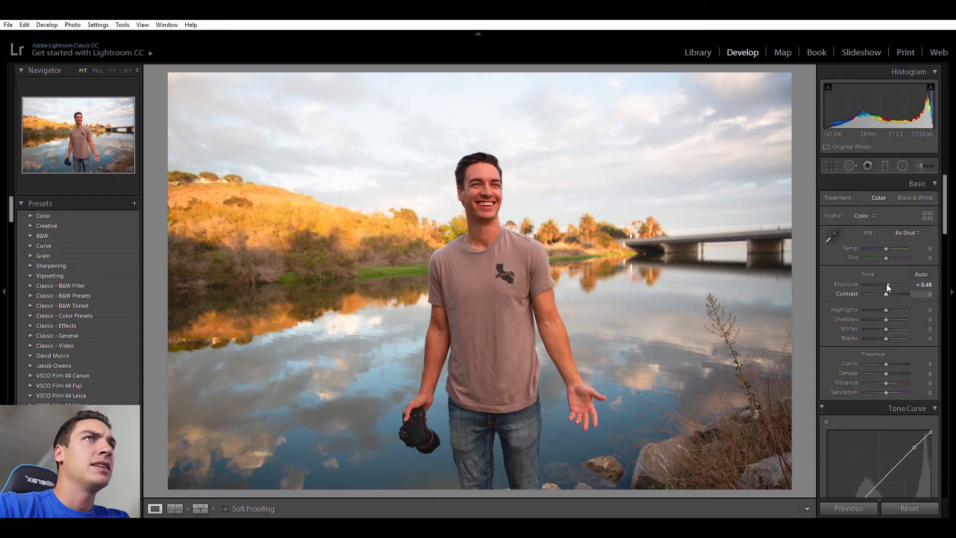
- Set the photo's contrast to +26 and cool the white balance temperature slightly to about −5
{"action": "left_click_drag", "start_coordinate": [886, 284], "coordinate": [892, 283]}
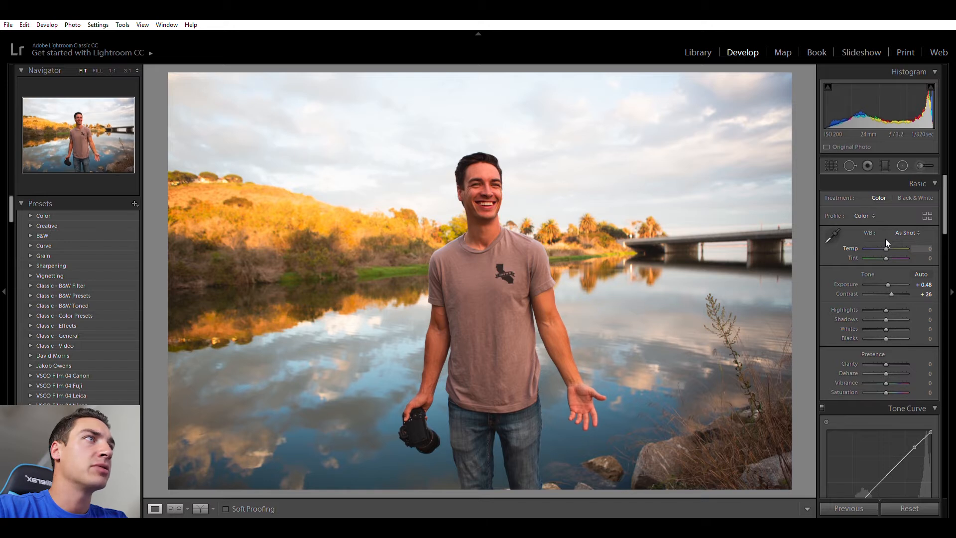
{"action": "left_click_drag", "start_coordinate": [885, 238], "coordinate": [884, 238]}
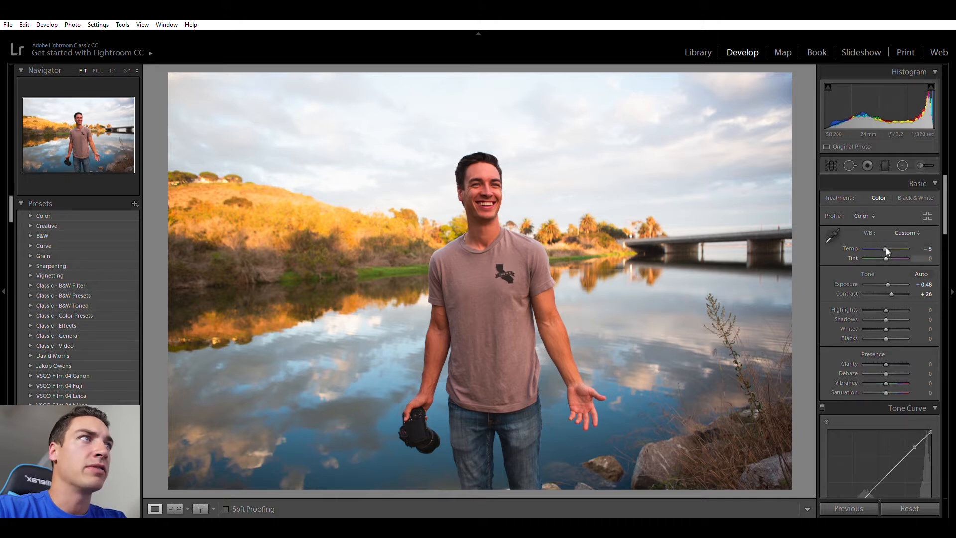
{"action": "left_click_drag", "start_coordinate": [884, 247], "coordinate": [884, 246]}
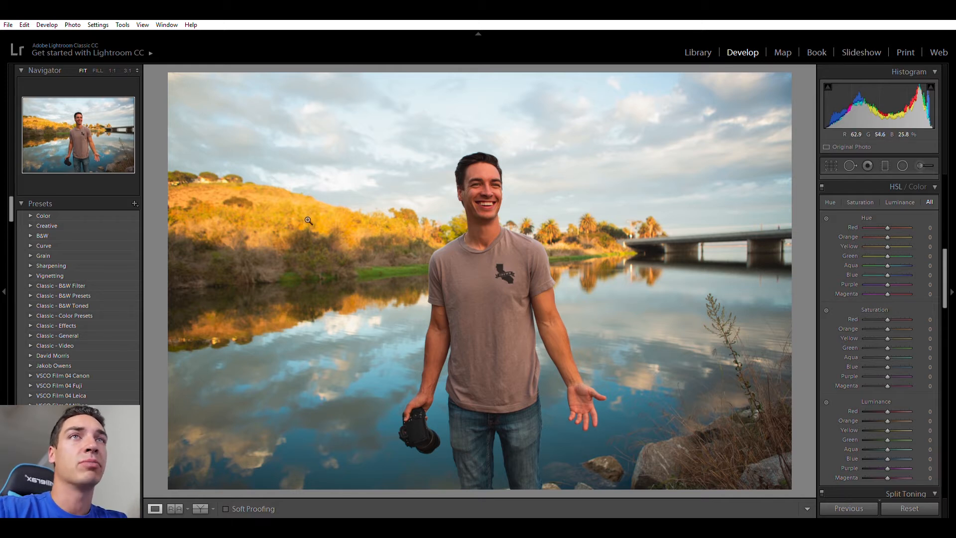
- Examine the skin tones of the man's face up close and return to the full photo
{"action": "left_click", "coordinate": [472, 190]}
{"action": "left_click_drag", "start_coordinate": [427, 160], "coordinate": [463, 238]}
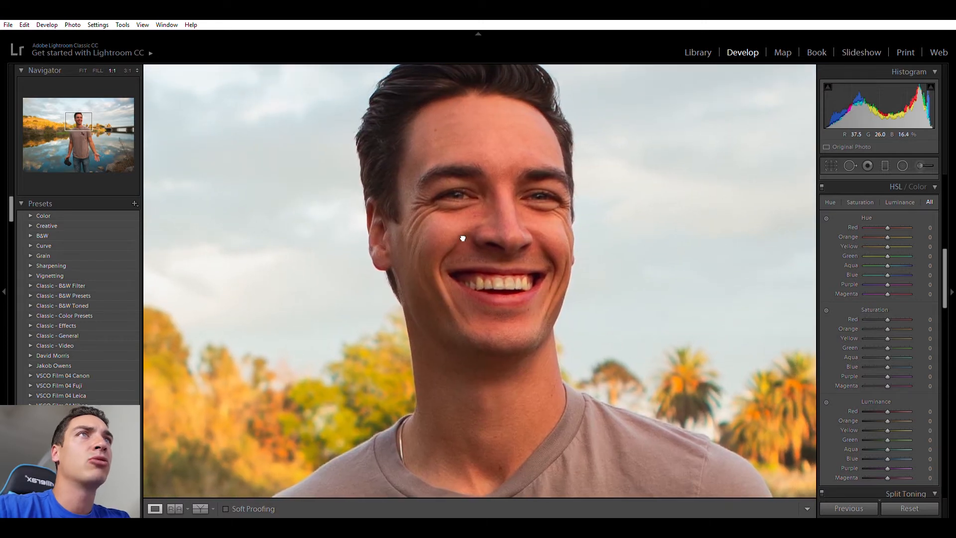
{"action": "left_click", "coordinate": [464, 145]}
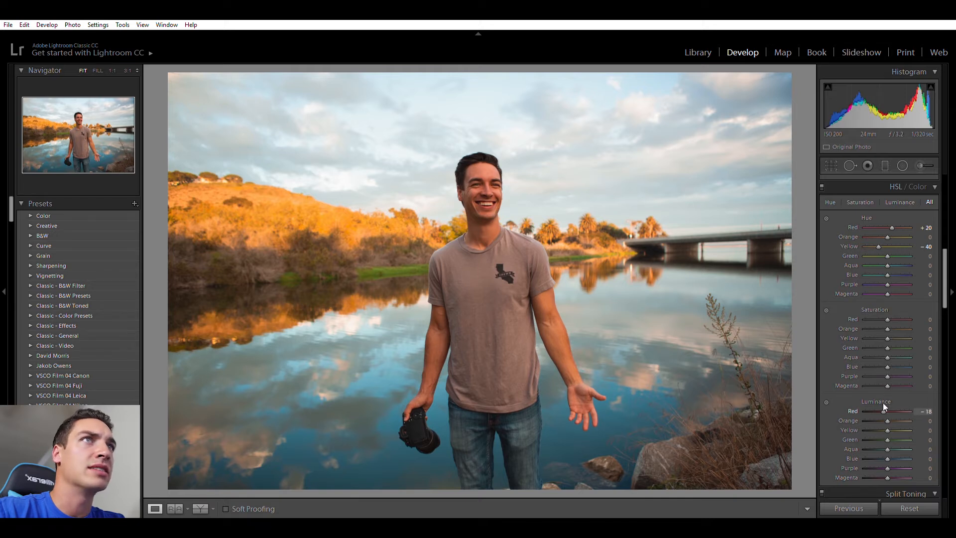
- Adjust the HSL values to red luminance −20, red saturation +38 and orange saturation +13
{"action": "mouse_move", "coordinate": [881, 402]}
{"action": "left_mouse_down"}
{"action": "mouse_move", "coordinate": [857, 404]}
{"action": "mouse_move", "coordinate": [895, 403]}
{"action": "mouse_move", "coordinate": [867, 404]}
{"action": "mouse_move", "coordinate": [885, 410]}
{"action": "left_mouse_up"}
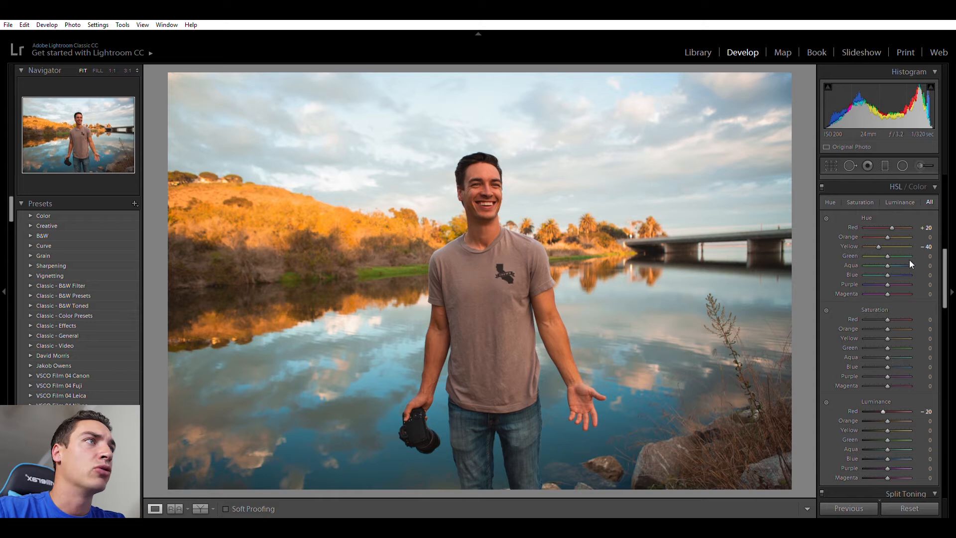
{"action": "left_click_drag", "start_coordinate": [891, 309], "coordinate": [896, 309]}
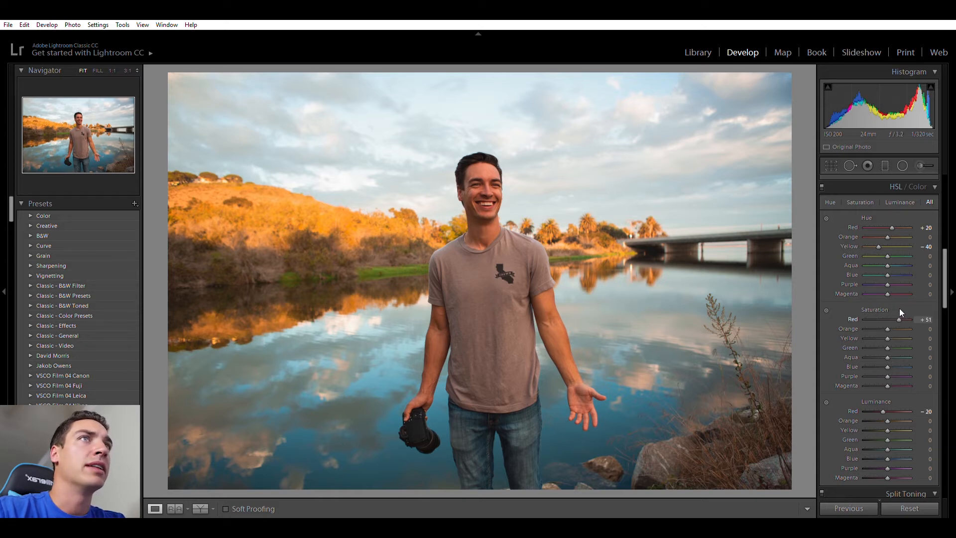
{"action": "left_click_drag", "start_coordinate": [899, 310], "coordinate": [890, 319]}
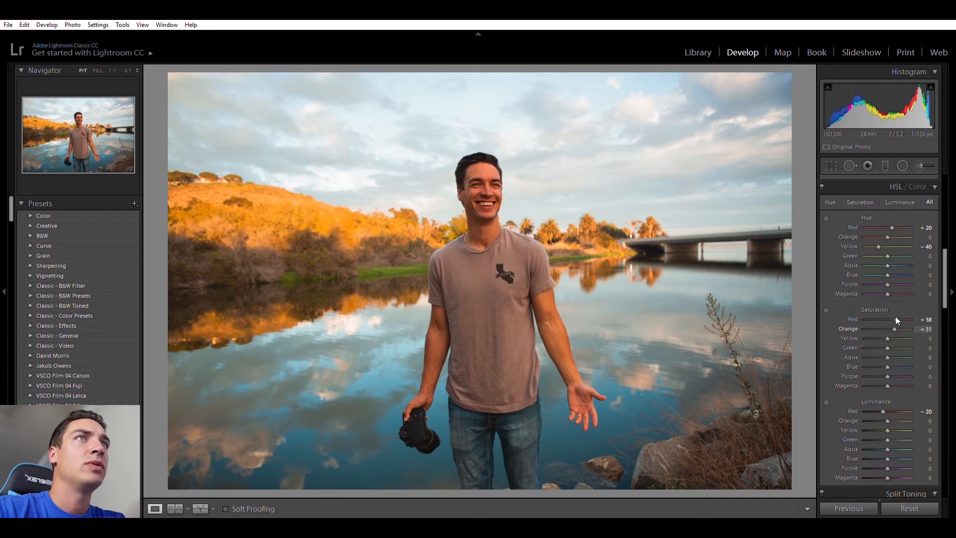
{"action": "left_click_drag", "start_coordinate": [893, 318], "coordinate": [892, 318]}
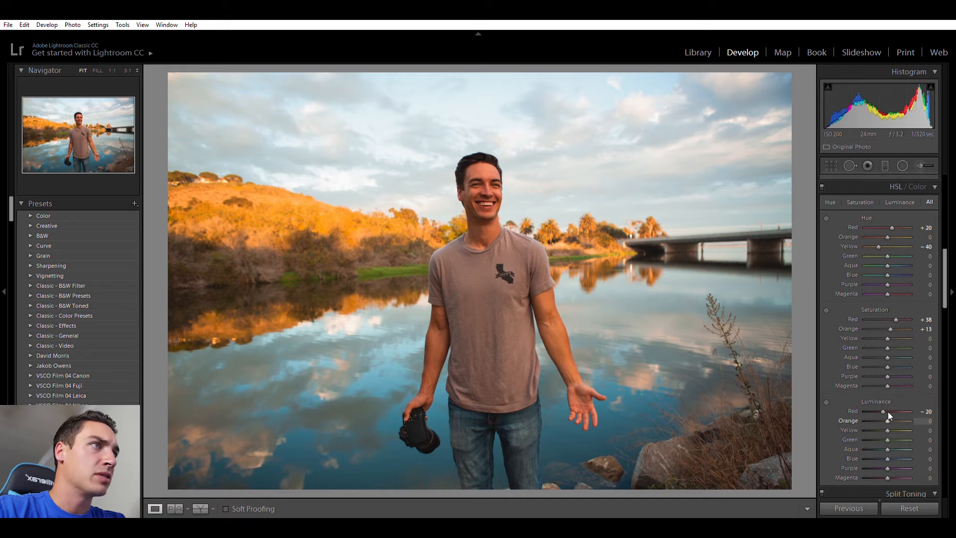
- Set the HSL orange luminance to +13 and the yellow luminance to −36
{"action": "left_click_drag", "start_coordinate": [887, 411], "coordinate": [892, 409]}
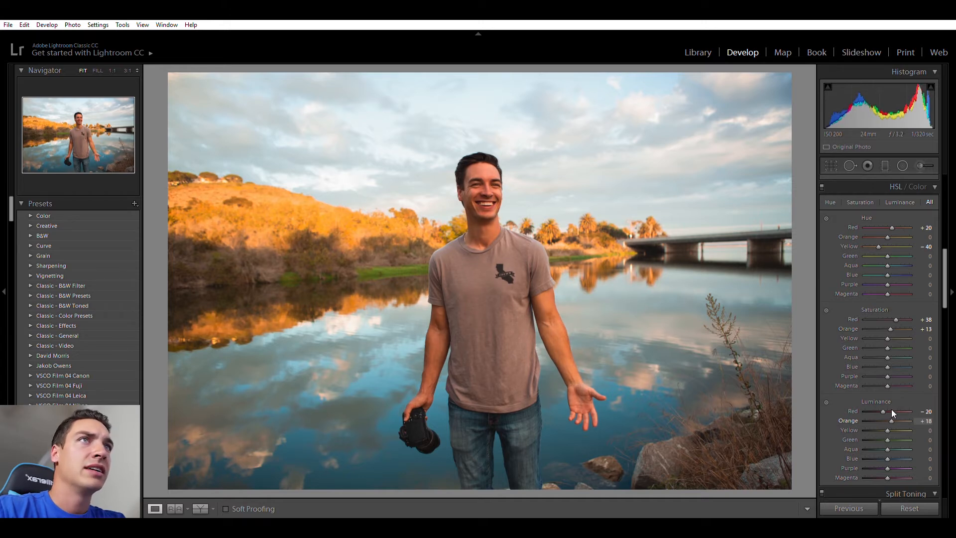
{"action": "left_click_drag", "start_coordinate": [892, 409], "coordinate": [891, 411]}
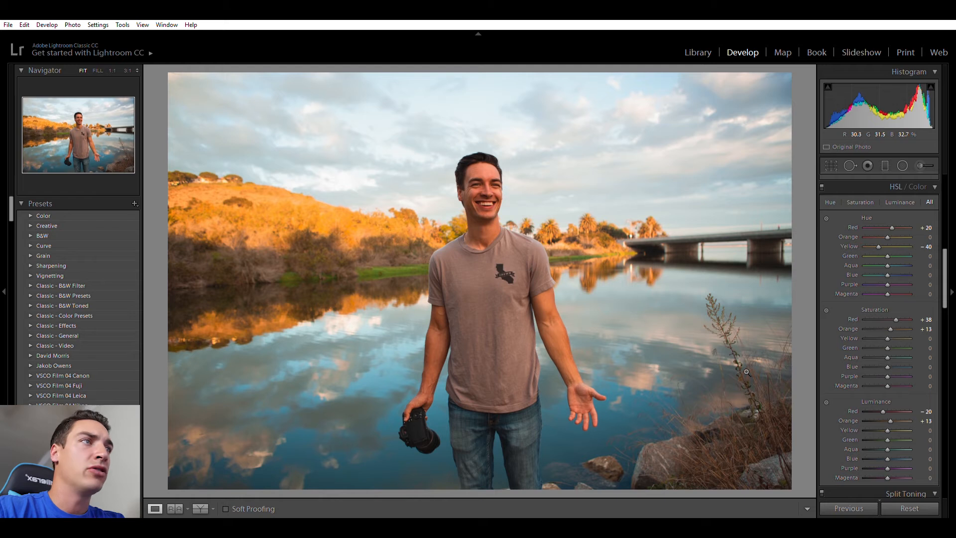
{"action": "left_click_drag", "start_coordinate": [887, 422], "coordinate": [880, 423]}
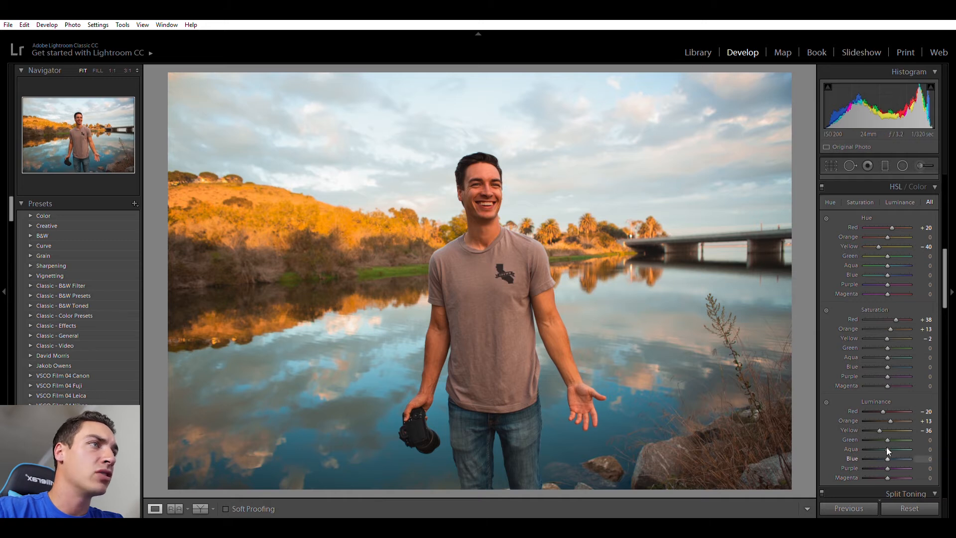
- Darken the blues in the sky and water by setting the HSL blue luminance to −22
{"action": "scroll", "coordinate": [886, 448], "scroll_direction": "down", "scroll_amount": 2}
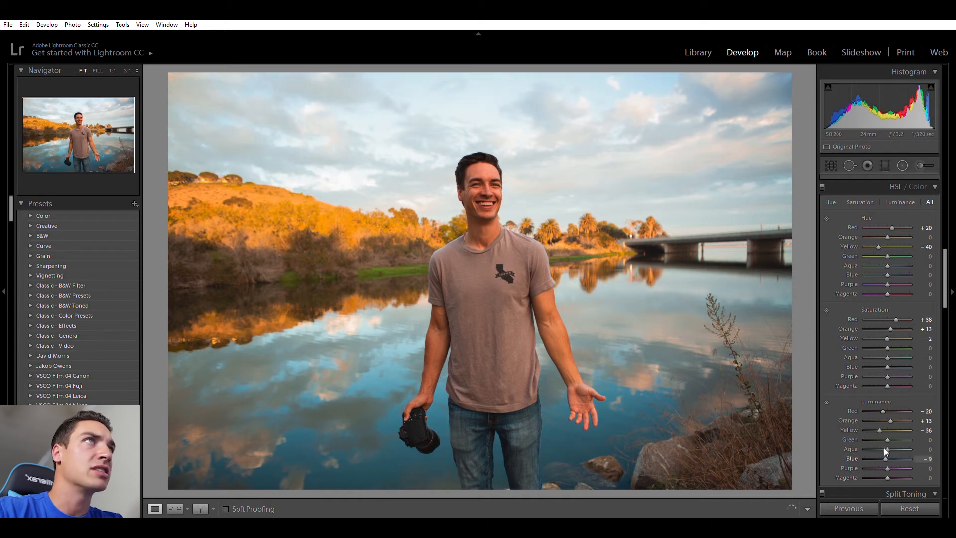
{"action": "scroll", "coordinate": [888, 450], "scroll_direction": "down", "scroll_amount": 7}
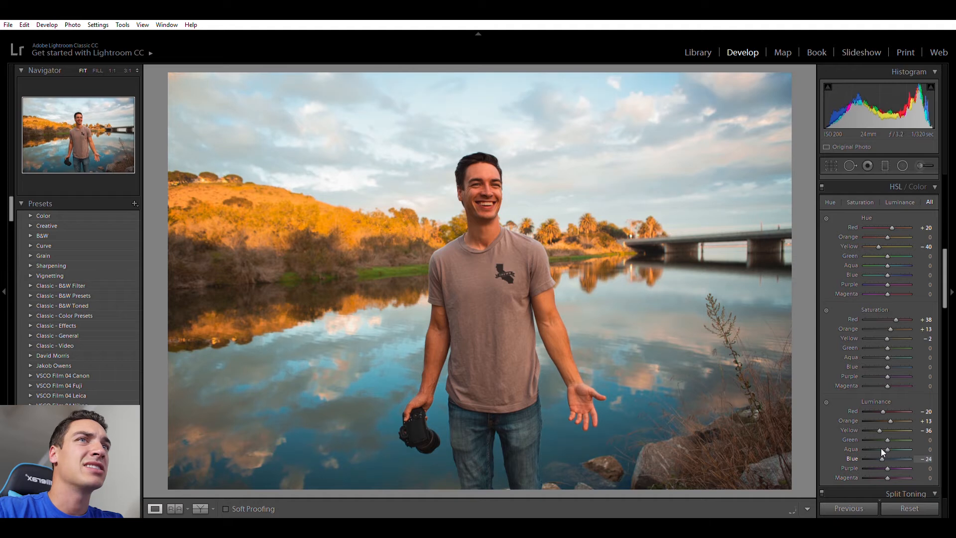
{"action": "left_click_drag", "start_coordinate": [885, 451], "coordinate": [883, 452]}
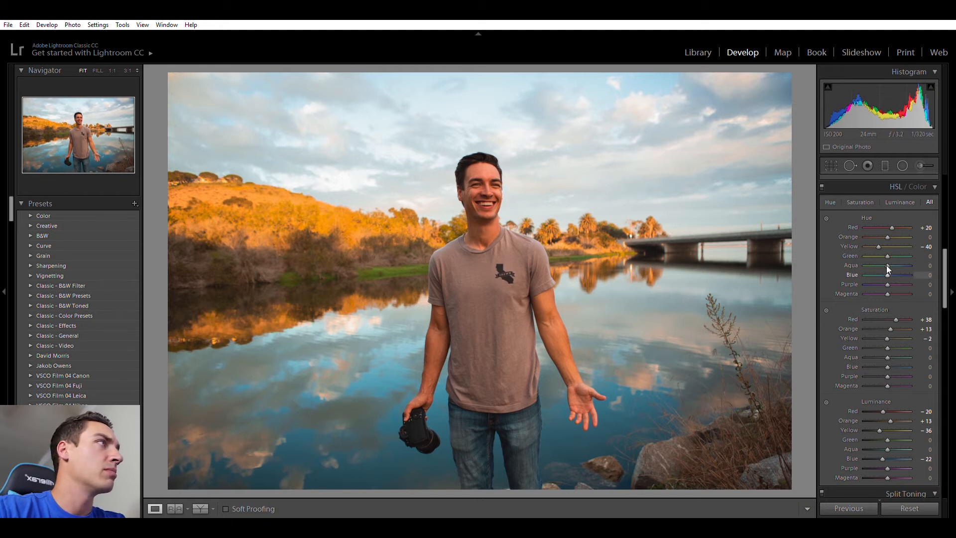
- Shift the blue hue to −24 and the aqua hue to +29, and inspect the color change up close
{"action": "left_click_drag", "start_coordinate": [888, 275], "coordinate": [885, 265]}
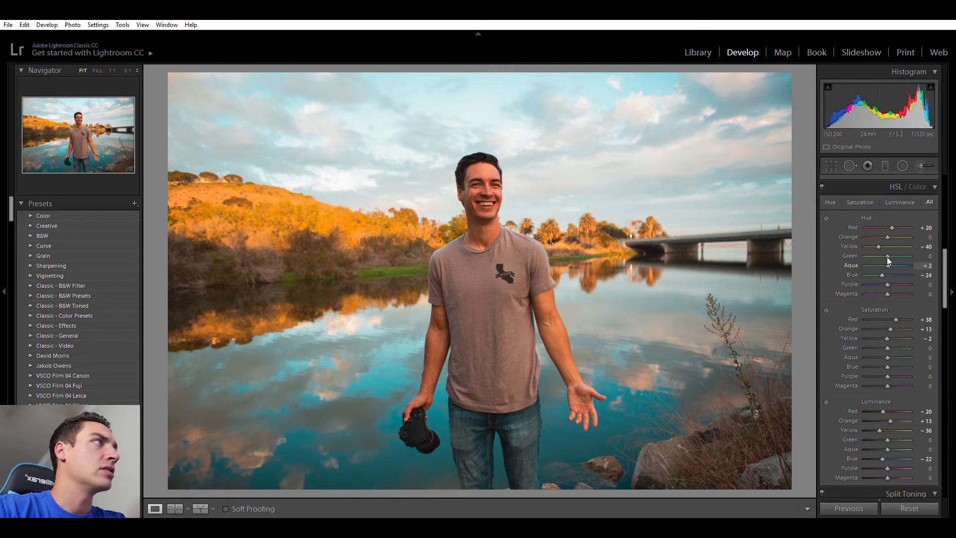
{"action": "left_click_drag", "start_coordinate": [889, 259], "coordinate": [894, 259]}
{"action": "left_click", "coordinate": [632, 407]}
{"action": "left_click_drag", "start_coordinate": [633, 407], "coordinate": [612, 222]}
{"action": "left_click", "coordinate": [589, 238]}
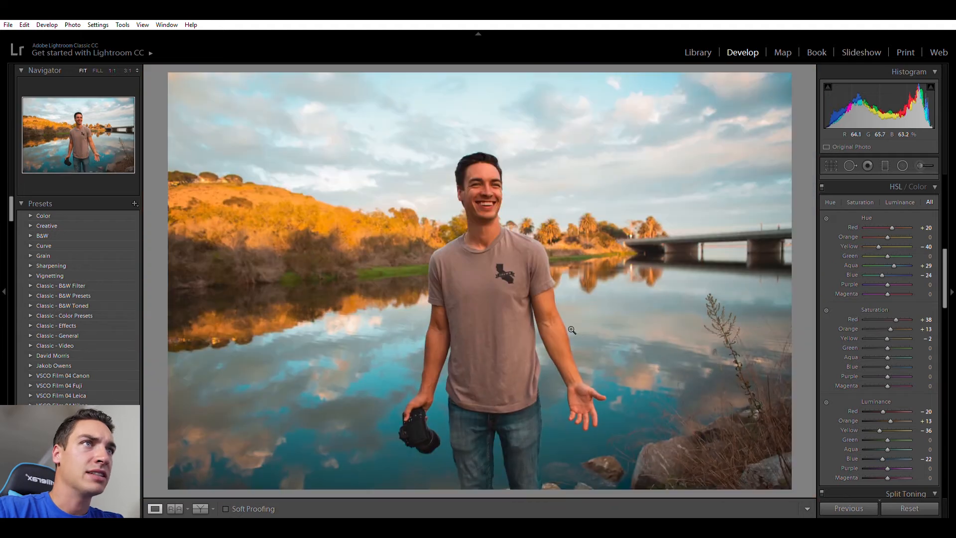
- Try the HSL blue luminance down to −100 and return it to 0
{"action": "left_click_drag", "start_coordinate": [884, 451], "coordinate": [888, 451]}
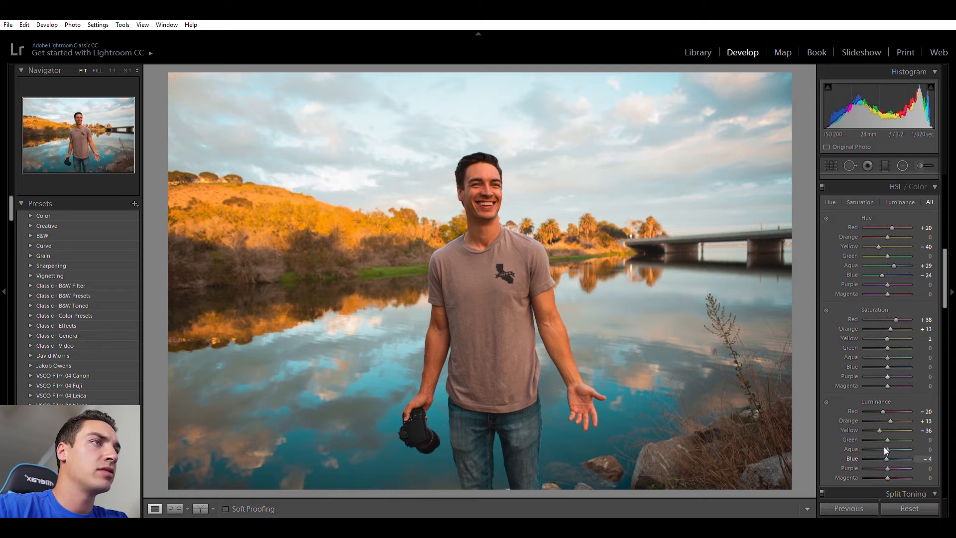
{"action": "left_click_drag", "start_coordinate": [884, 449], "coordinate": [861, 451]}
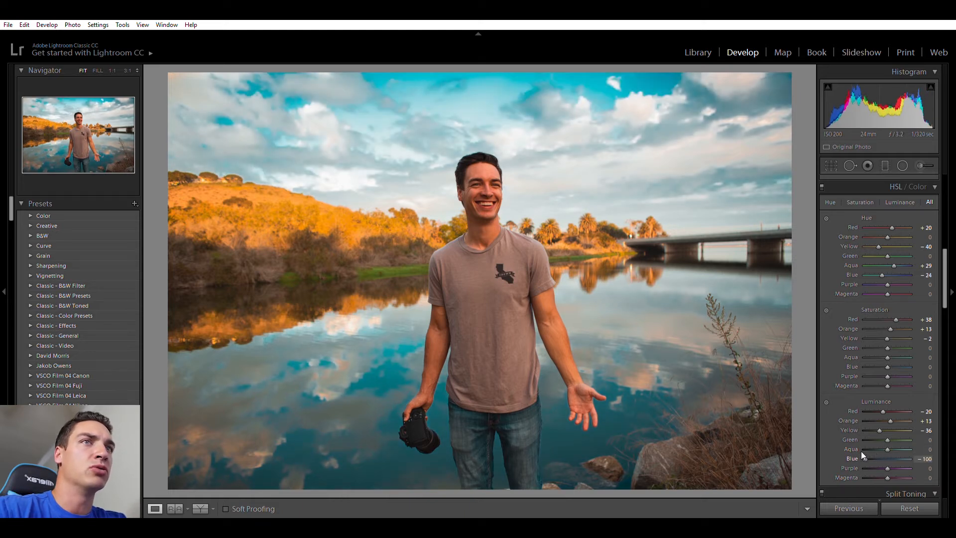
{"action": "left_click_drag", "start_coordinate": [862, 451], "coordinate": [886, 449]}
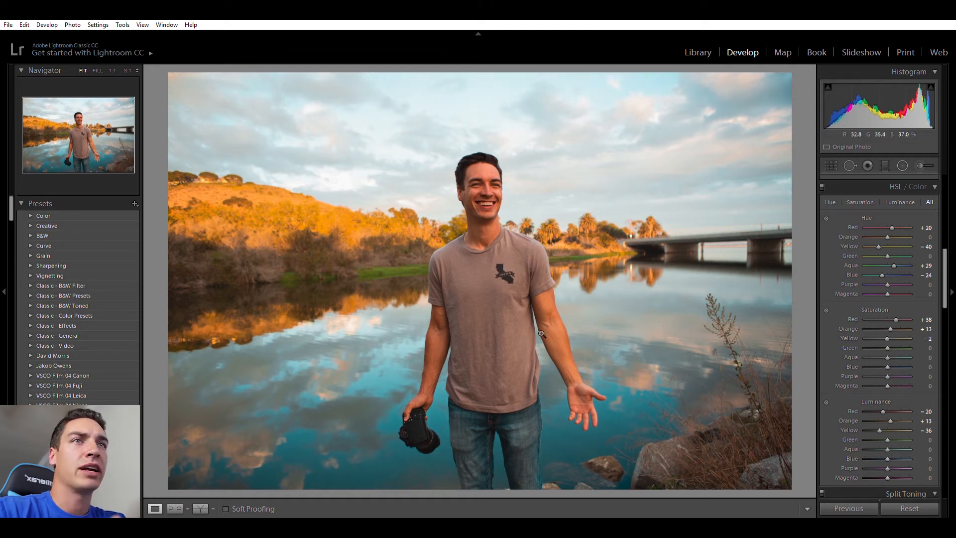
- Draw a graduated filter over the sky, running from the photo's upper edge down toward the horizon, and keep it selected
{"action": "left_click", "coordinate": [885, 164]}
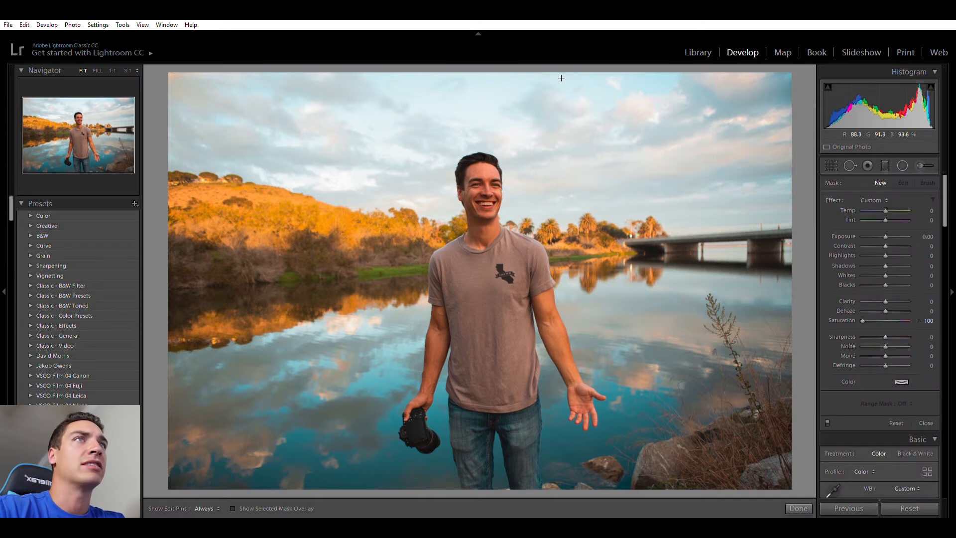
{"action": "left_click_drag", "start_coordinate": [520, 69], "coordinate": [507, 213]}
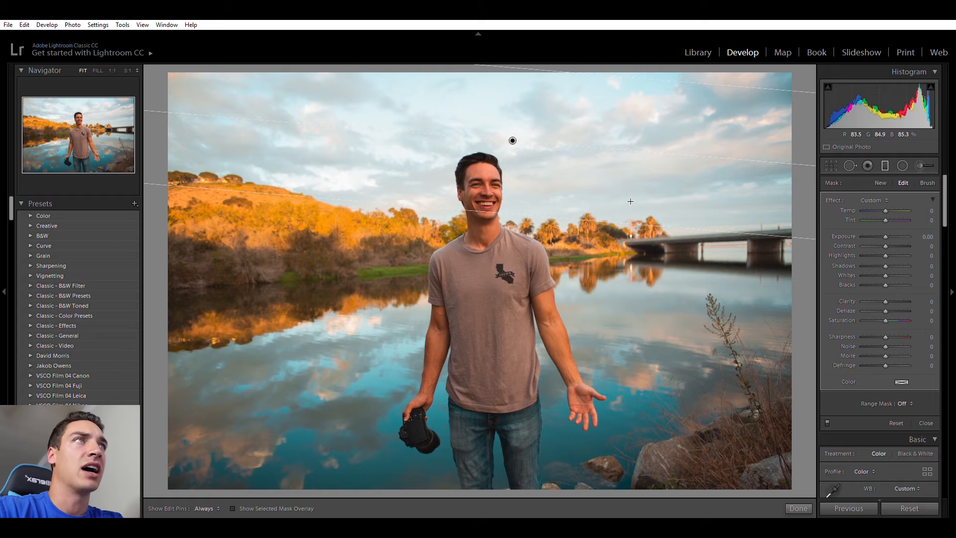
{"action": "left_click_drag", "start_coordinate": [705, 282], "coordinate": [513, 283]}
{"action": "key", "text": "Delete"}
{"action": "left_click", "coordinate": [513, 141]}
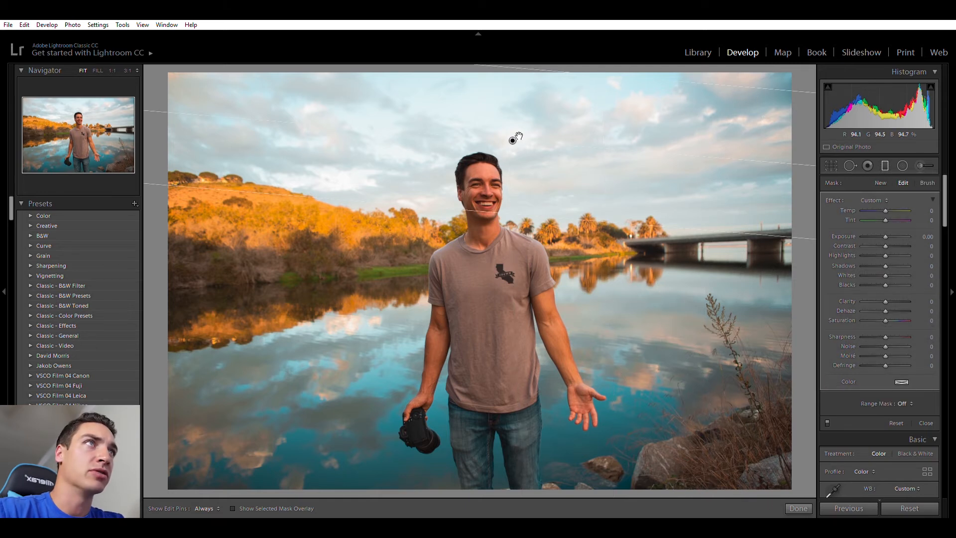
- Lower the graduated filter to the top of the man's head with the mask overlay shown, and hide the overlay again
{"action": "key", "text": "o"}
{"action": "mouse_move", "coordinate": [512, 141]}
{"action": "left_mouse_down"}
{"action": "mouse_move", "coordinate": [500, 160]}
{"action": "mouse_move", "coordinate": [508, 156]}
{"action": "left_mouse_up"}
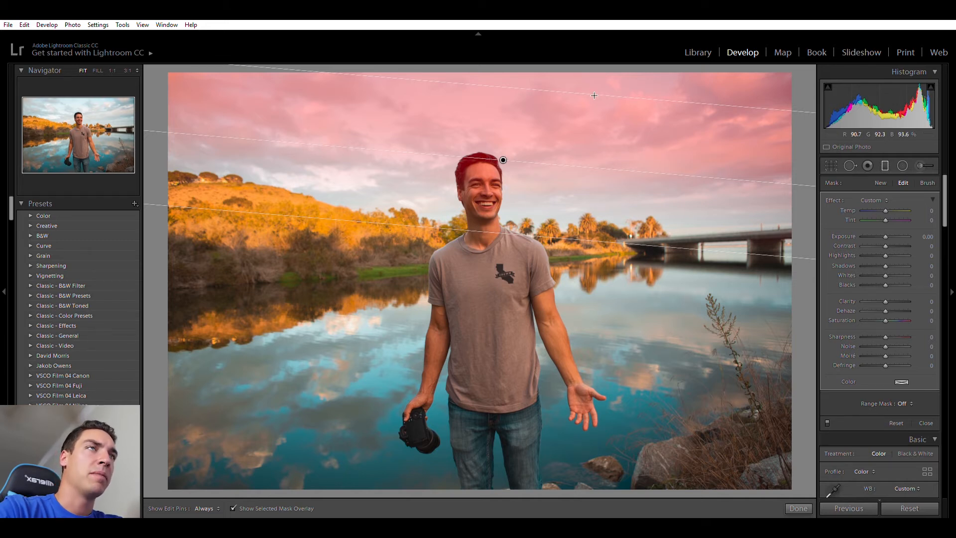
{"action": "key", "text": "o"}
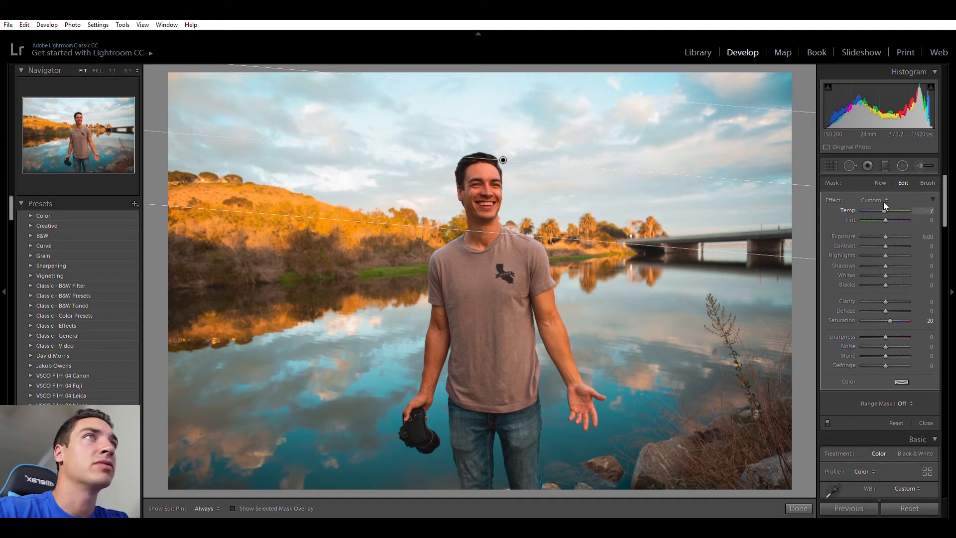
- Set the sky filter's temperature to −28, saturation to 24 and shadows to 100
{"action": "left_click_drag", "start_coordinate": [882, 203], "coordinate": [858, 203]}
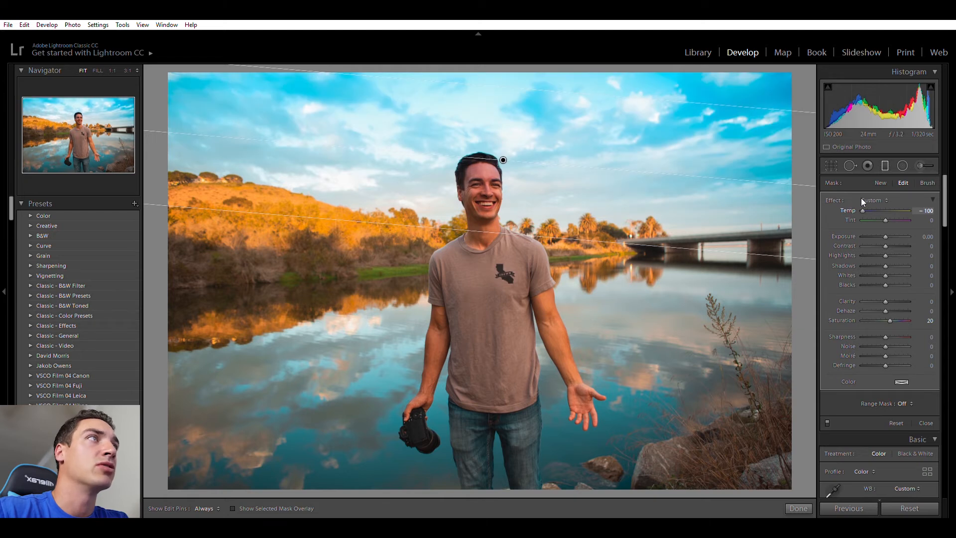
{"action": "double_click", "coordinate": [864, 202]}
{"action": "left_click_drag", "start_coordinate": [884, 200], "coordinate": [877, 201]}
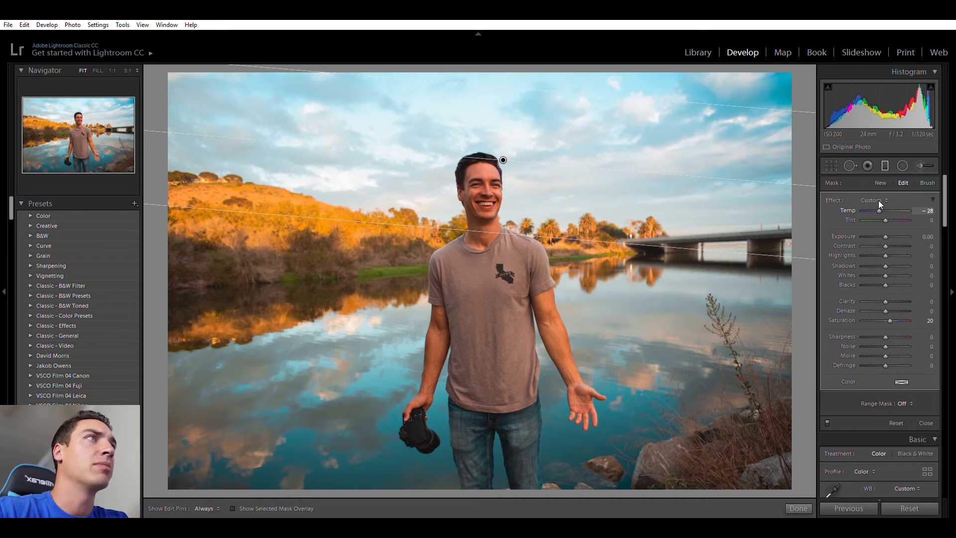
{"action": "left_click_drag", "start_coordinate": [890, 320], "coordinate": [891, 313]}
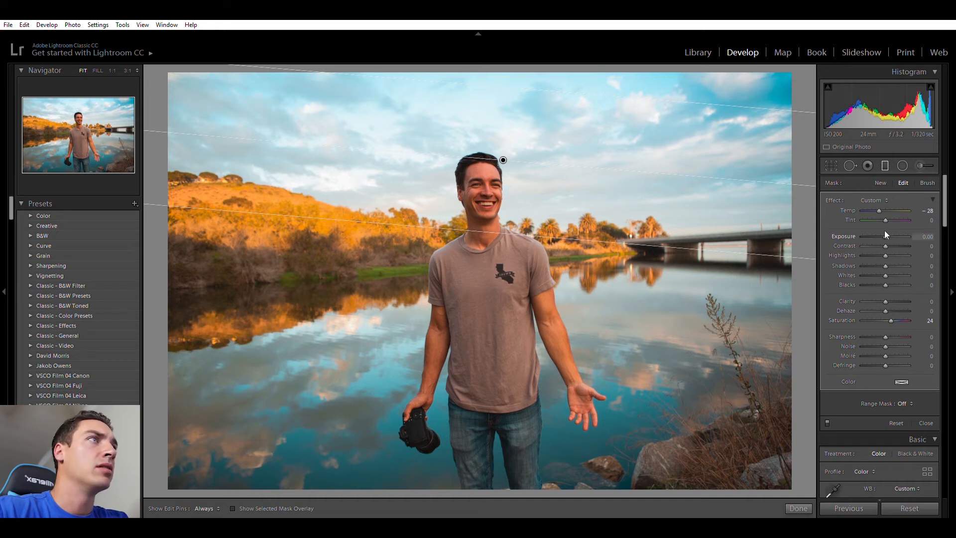
{"action": "left_click_drag", "start_coordinate": [886, 258], "coordinate": [908, 255]}
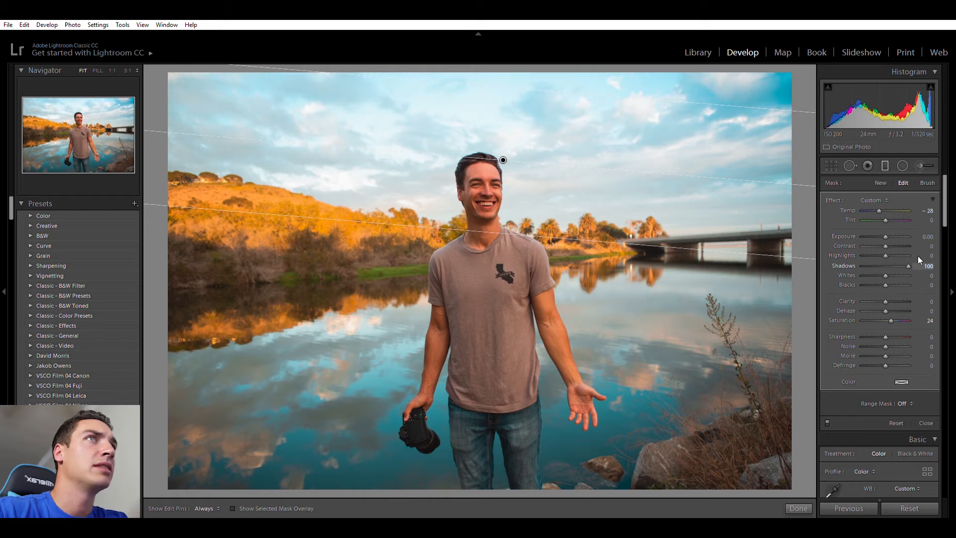
- Close the sky's graduated filter and set the photo's overall shadows to +12 and blacks to −24
{"action": "key", "text": "m"}
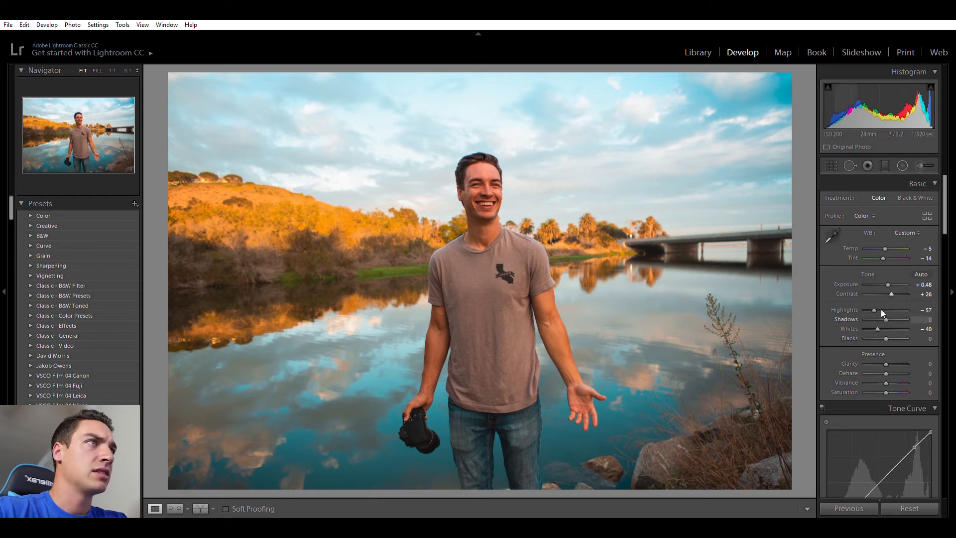
{"action": "left_click_drag", "start_coordinate": [886, 313], "coordinate": [889, 310]}
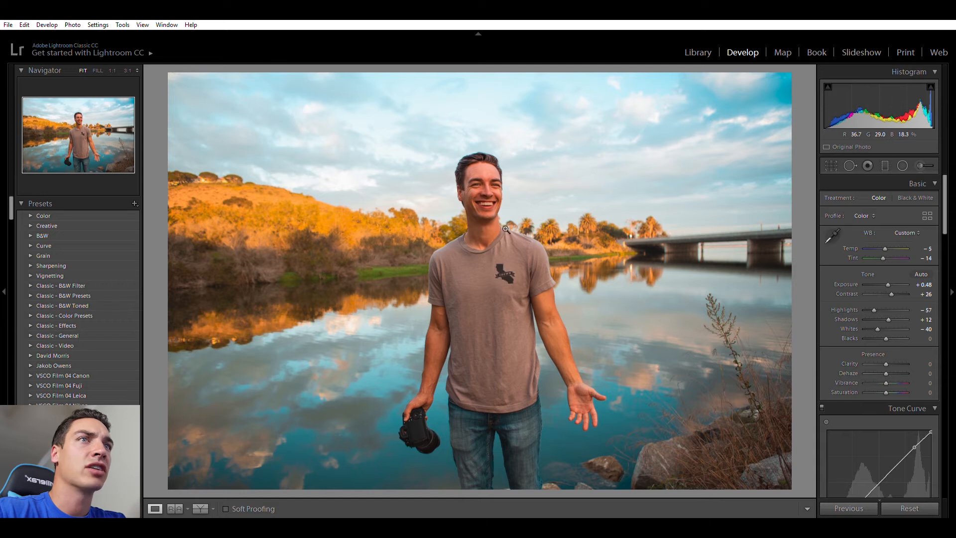
{"action": "left_click_drag", "start_coordinate": [886, 329], "coordinate": [884, 329]}
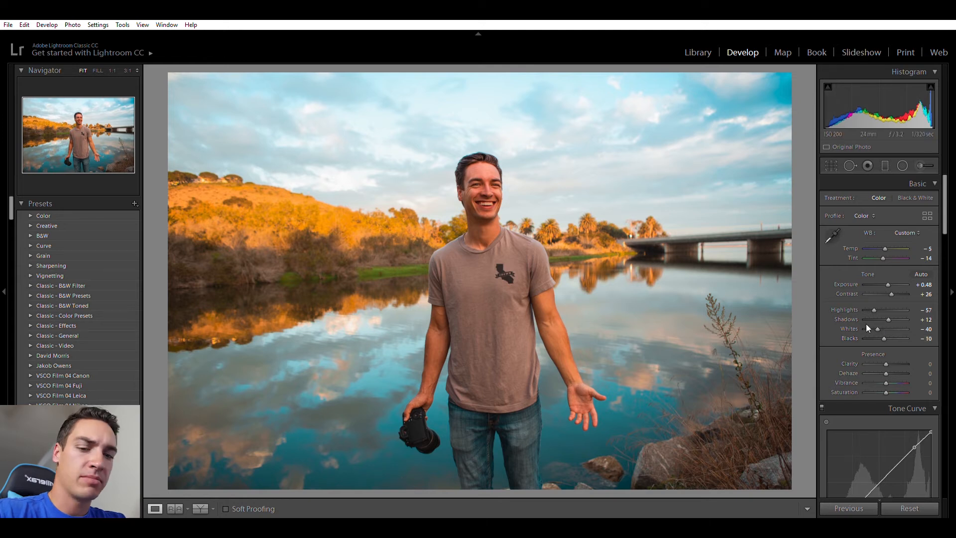
{"action": "left_click_drag", "start_coordinate": [884, 333], "coordinate": [881, 327]}
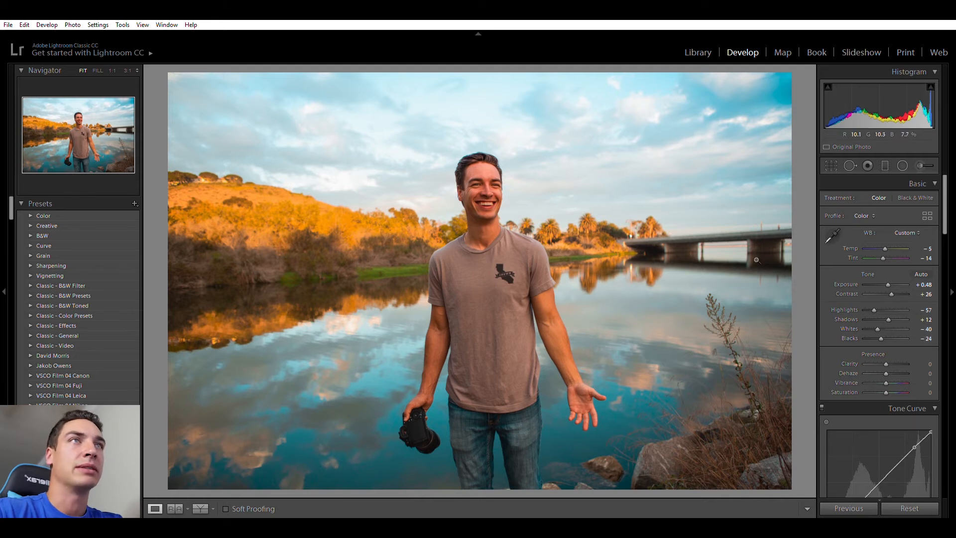
- Raise the photo's contrast to +38, try +100 and undo it, and settle on +45
{"action": "left_click_drag", "start_coordinate": [891, 285], "coordinate": [894, 287]}
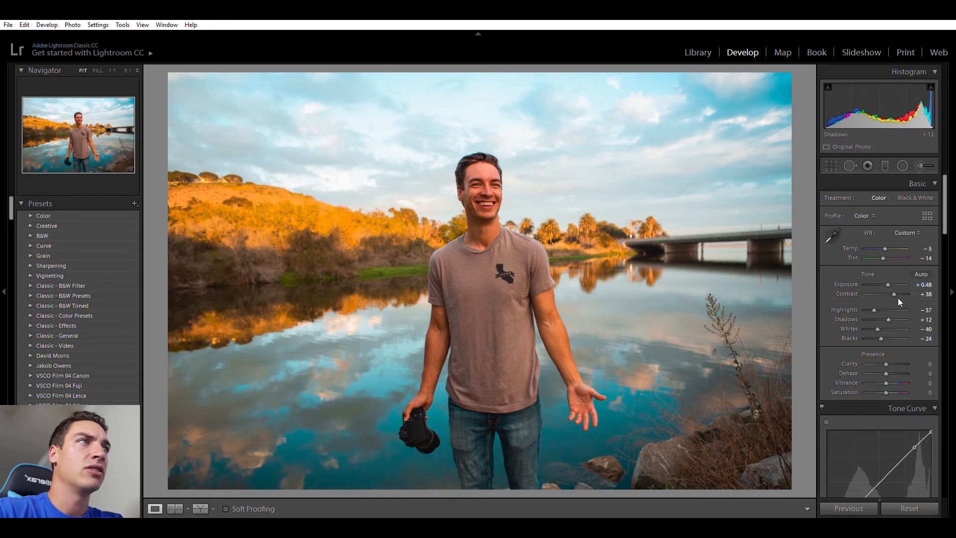
{"action": "left_click_drag", "start_coordinate": [893, 284], "coordinate": [916, 282]}
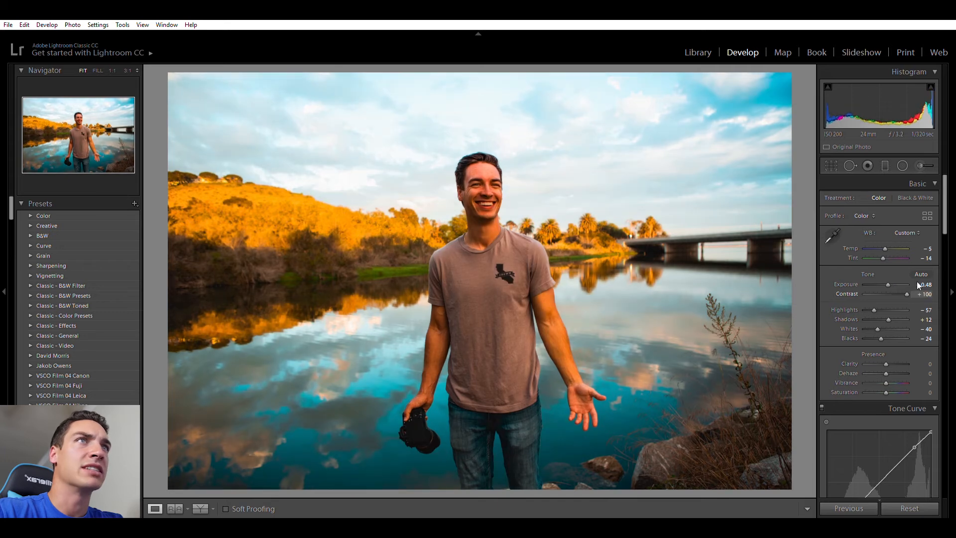
{"action": "key", "text": "ctrl+z"}
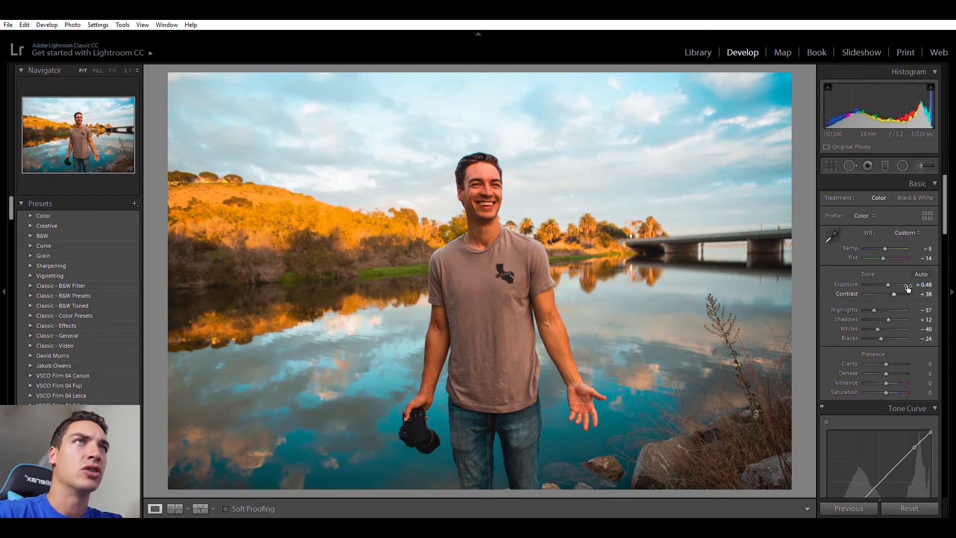
{"action": "left_click_drag", "start_coordinate": [893, 284], "coordinate": [894, 283]}
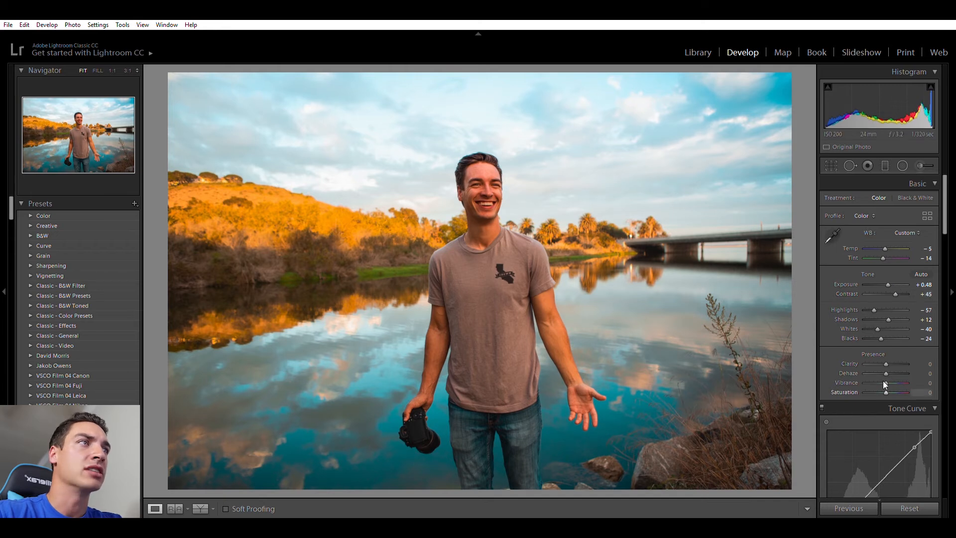
- Try the overall saturation at −12, reset it, and set it to −7
{"action": "left_click_drag", "start_coordinate": [885, 381], "coordinate": [884, 381]}
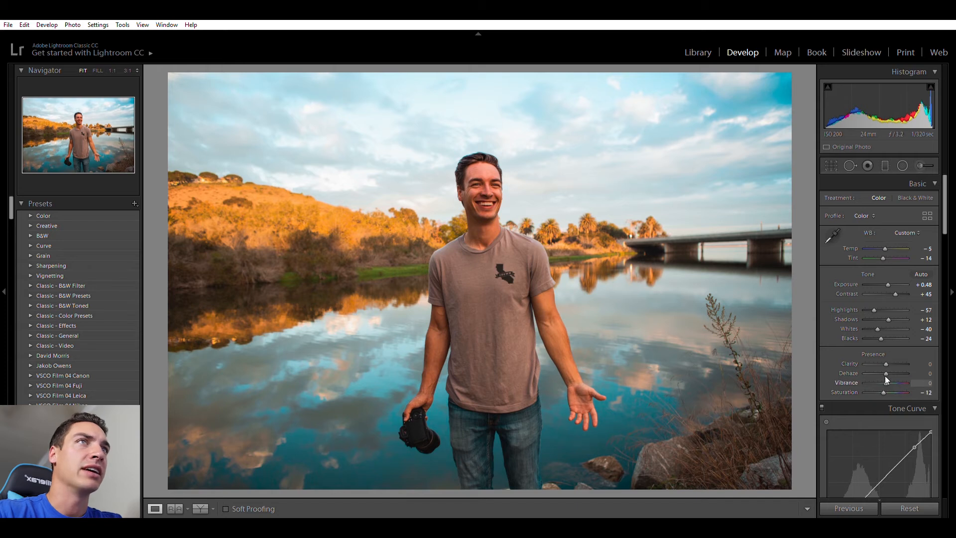
{"action": "double_click", "coordinate": [884, 382]}
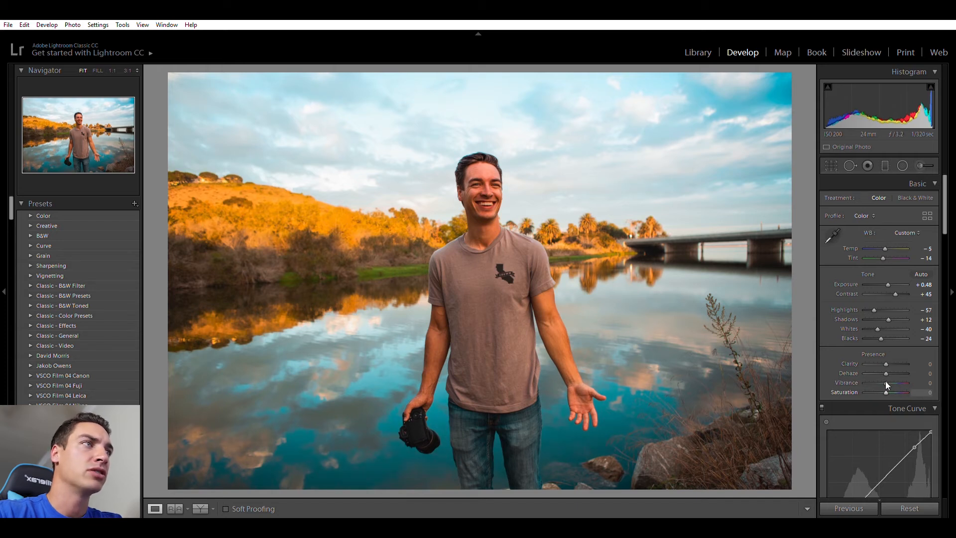
{"action": "left_click_drag", "start_coordinate": [885, 381], "coordinate": [884, 381]}
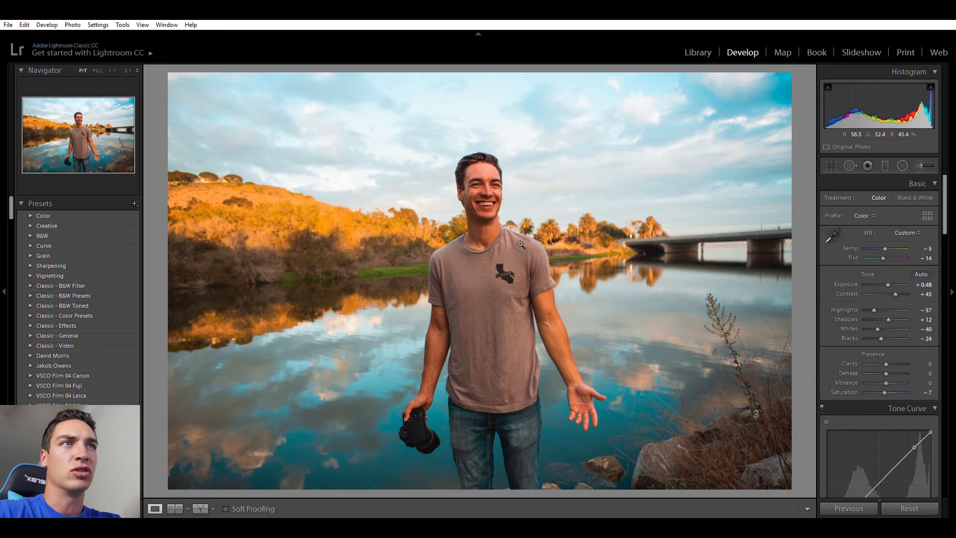
- Paint an Adjustment Brush mask over the man's teeth with brush size 10, and reset the brush's saturation to 0
{"action": "left_click_drag", "start_coordinate": [945, 218], "coordinate": [947, 293]}
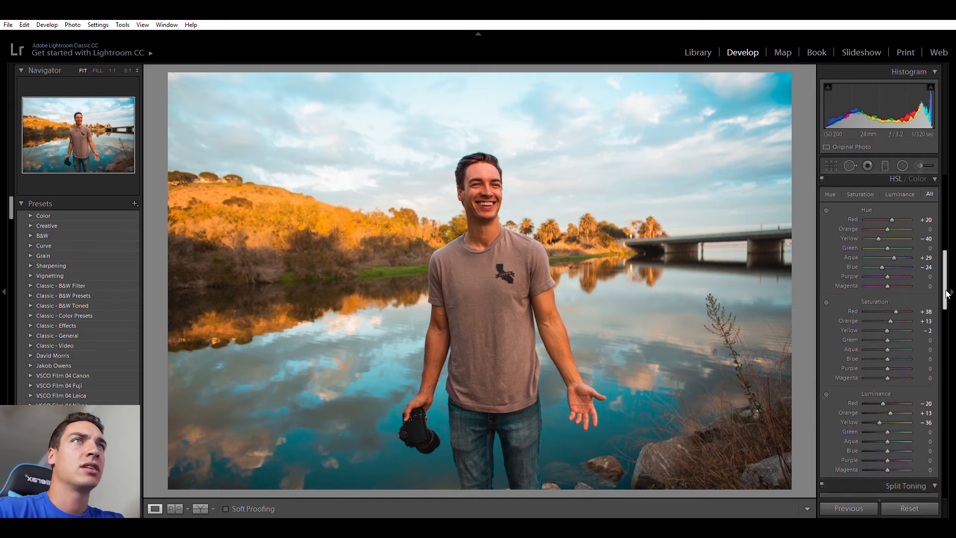
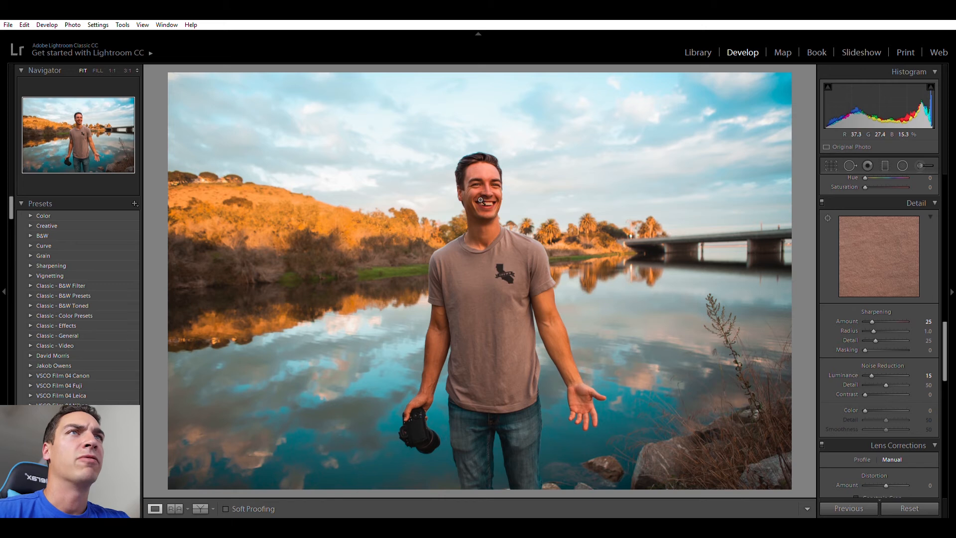
{"action": "left_click", "coordinate": [490, 207]}
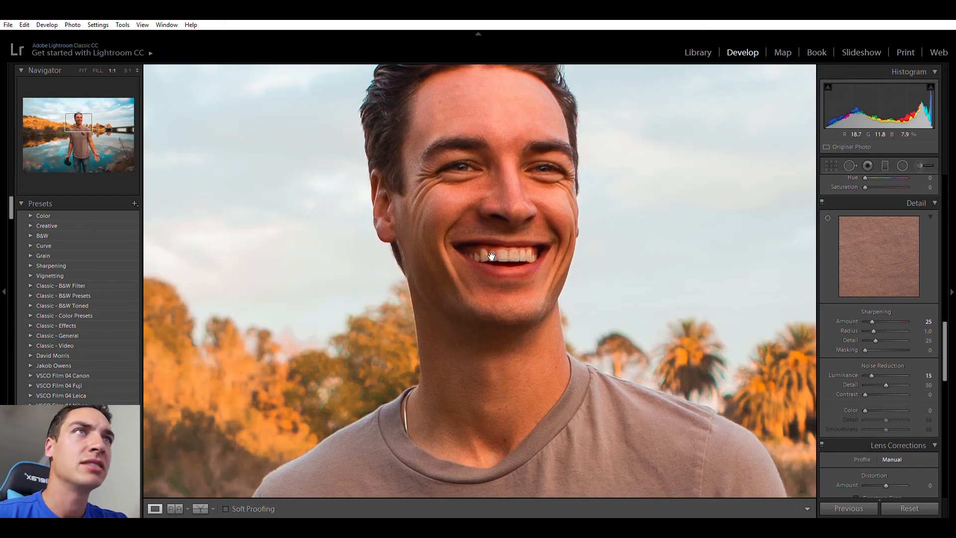
{"action": "left_click_drag", "start_coordinate": [517, 262], "coordinate": [482, 230]}
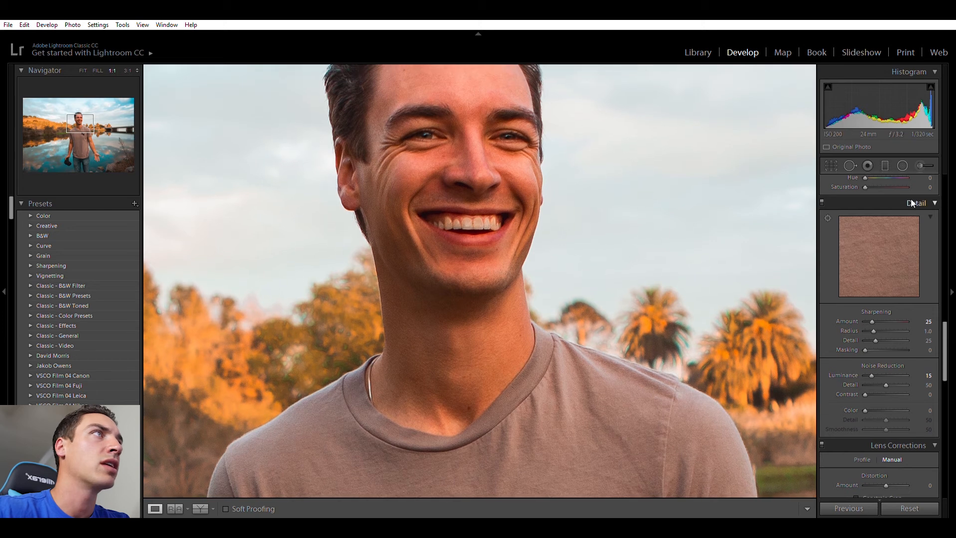
{"action": "left_click", "coordinate": [919, 156]}
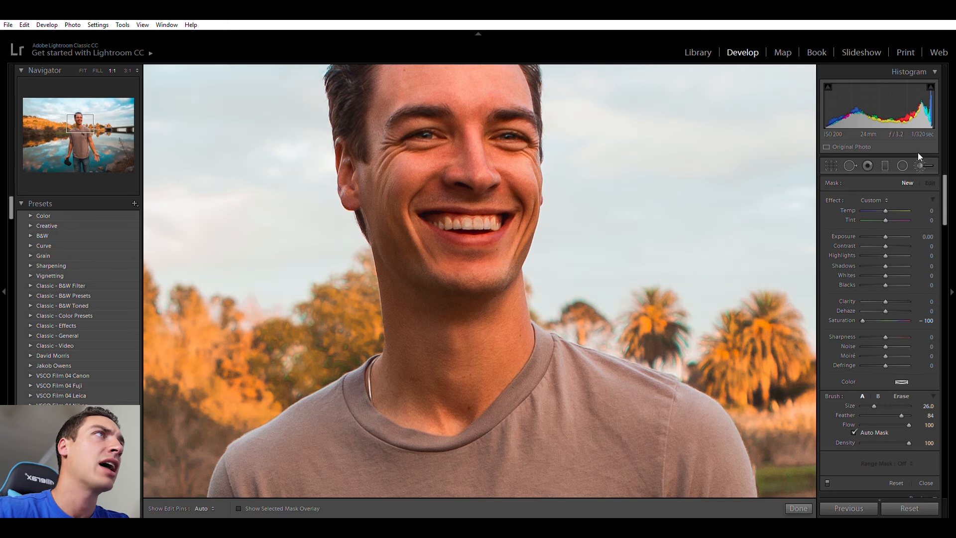
{"action": "scroll", "coordinate": [708, 293], "scroll_direction": "down", "scroll_amount": 3}
{"action": "scroll", "coordinate": [700, 284], "scroll_direction": "down", "scroll_amount": 5}
{"action": "scroll", "coordinate": [667, 252], "scroll_direction": "down", "scroll_amount": 1}
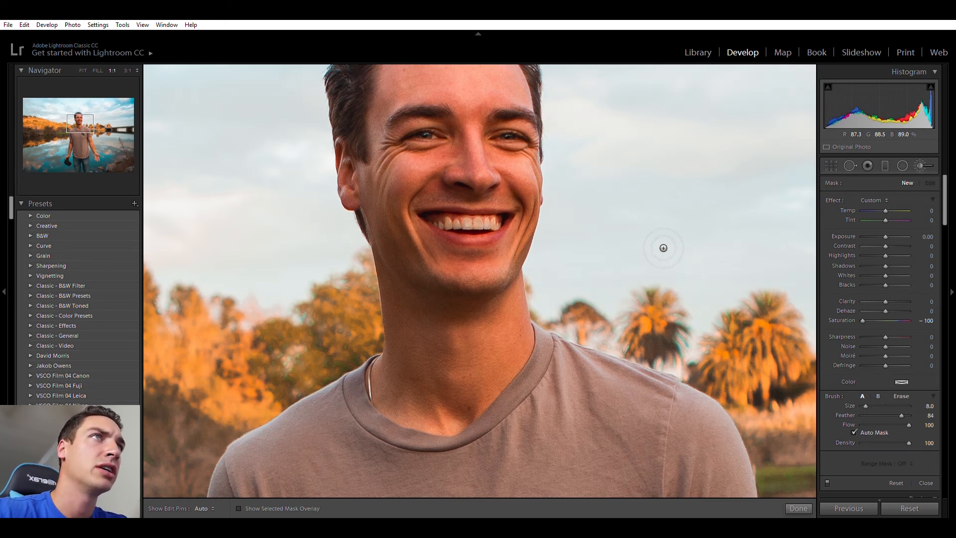
{"action": "key", "text": "h"}
{"action": "left_click_drag", "start_coordinate": [467, 241], "coordinate": [523, 242]}
{"action": "key", "text": "h"}
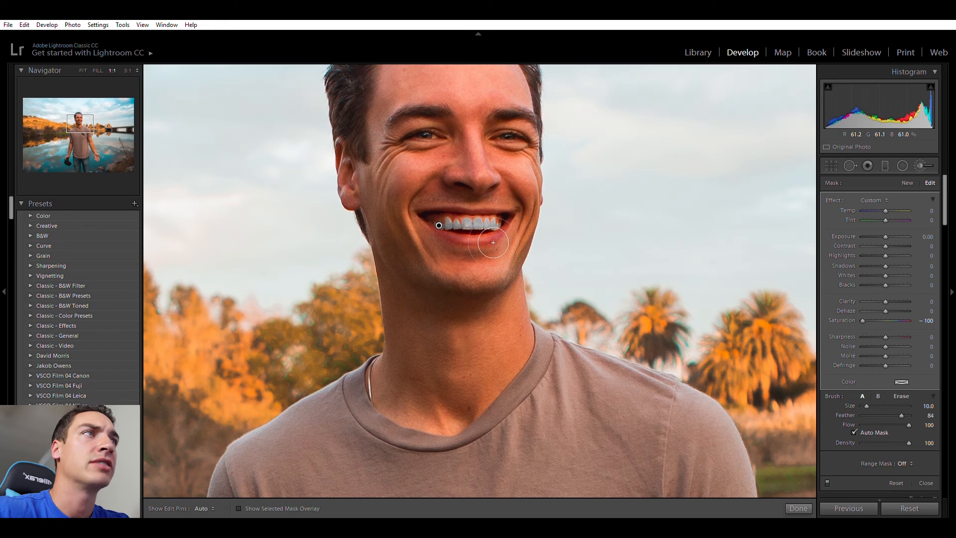
{"action": "double_click", "coordinate": [862, 318]}
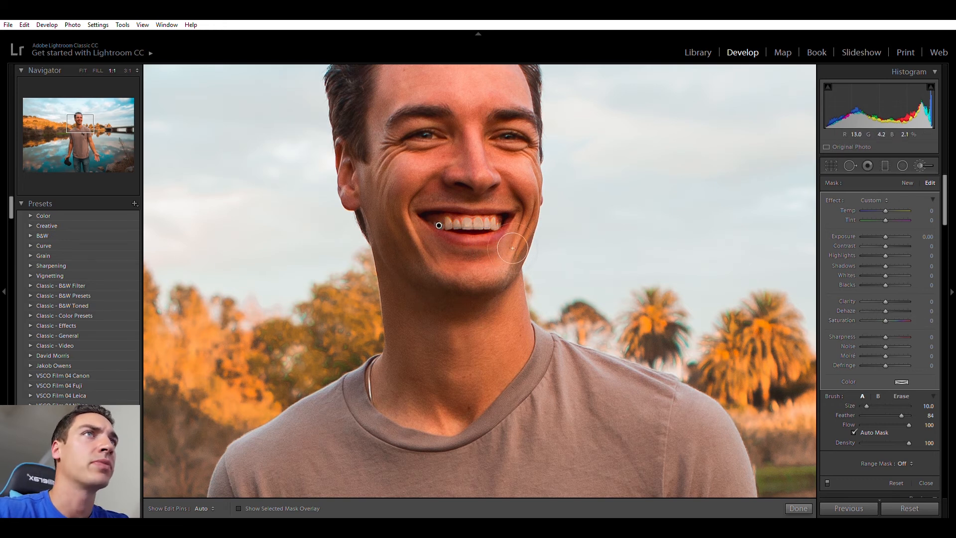
- With the mask overlay shown, shift the teeth mask slightly and erase its spill around the mouth using eraser size 7
{"action": "key", "text": "o"}
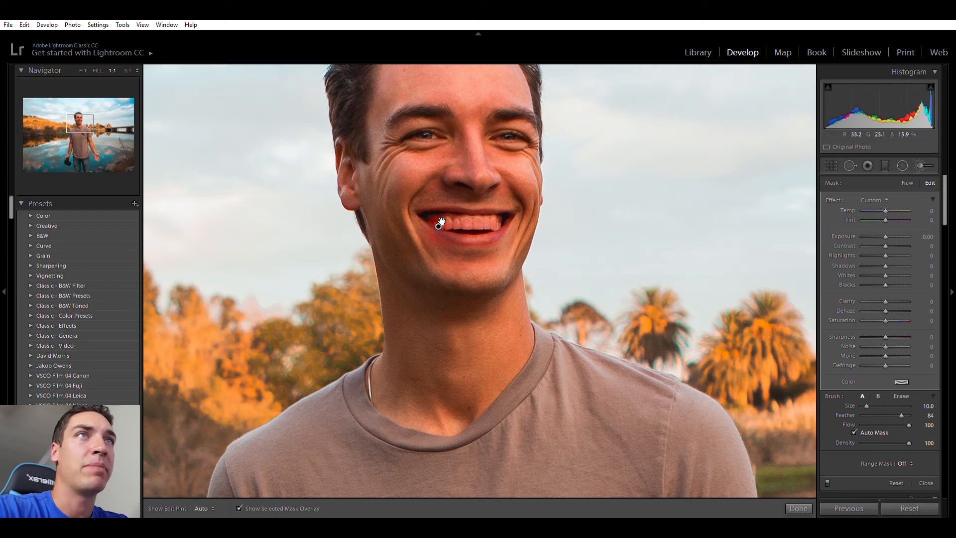
{"action": "mouse_move", "coordinate": [465, 238]}
{"action": "left_mouse_down"}
{"action": "mouse_move", "coordinate": [464, 252]}
{"action": "mouse_move", "coordinate": [465, 213]}
{"action": "mouse_move", "coordinate": [480, 197]}
{"action": "mouse_move", "coordinate": [535, 183]}
{"action": "mouse_move", "coordinate": [533, 152]}
{"action": "mouse_move", "coordinate": [458, 239]}
{"action": "mouse_move", "coordinate": [476, 240]}
{"action": "left_mouse_up"}
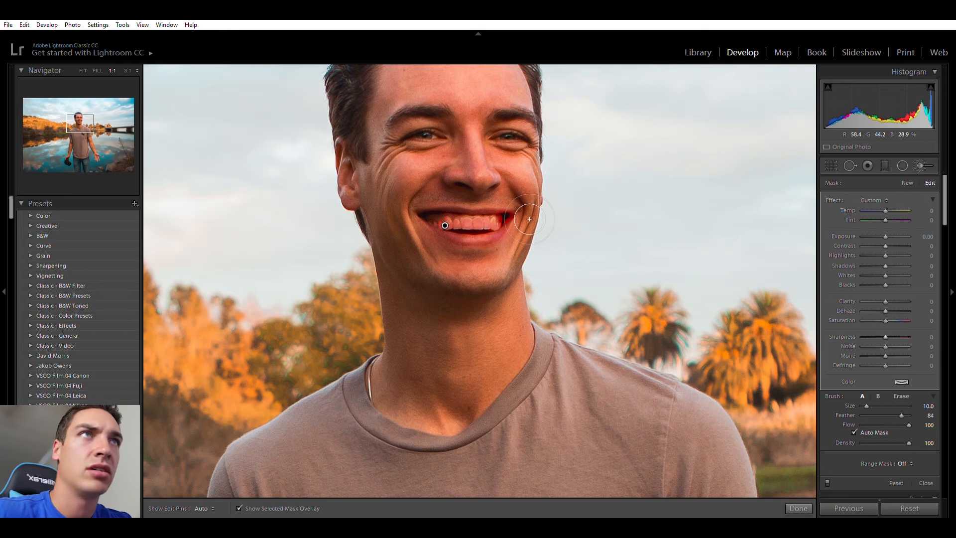
{"action": "key", "text": "h"}
{"action": "key", "text": "alt"}
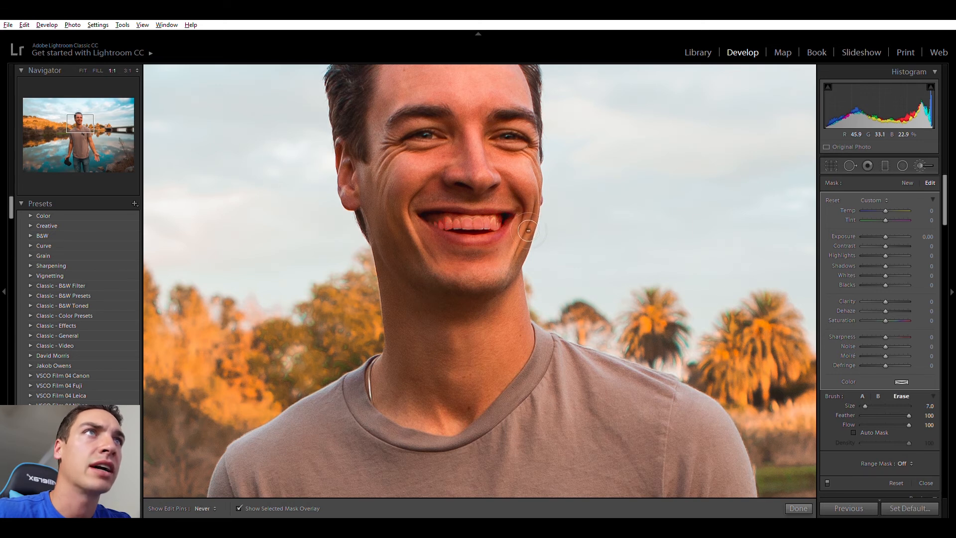
{"action": "key", "text": "h"}
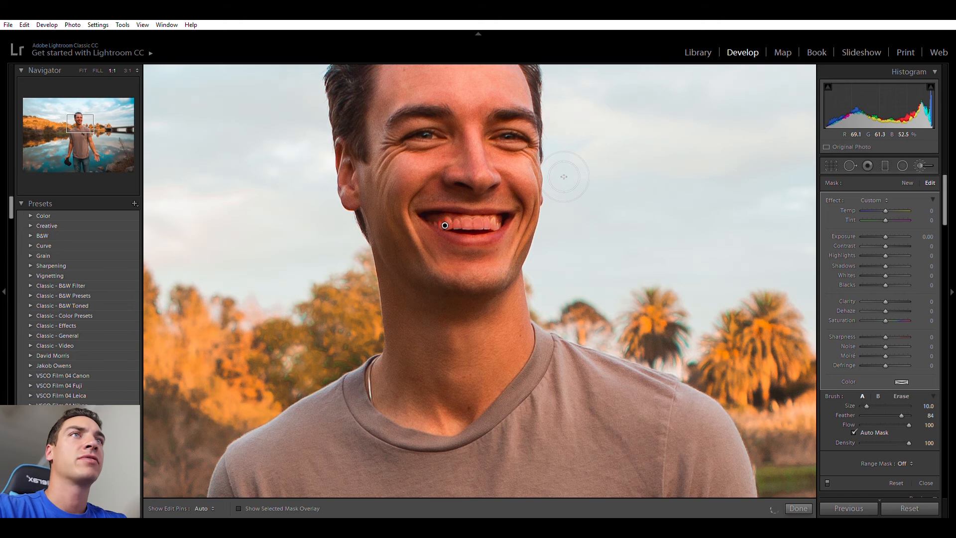
{"action": "key", "text": "o"}
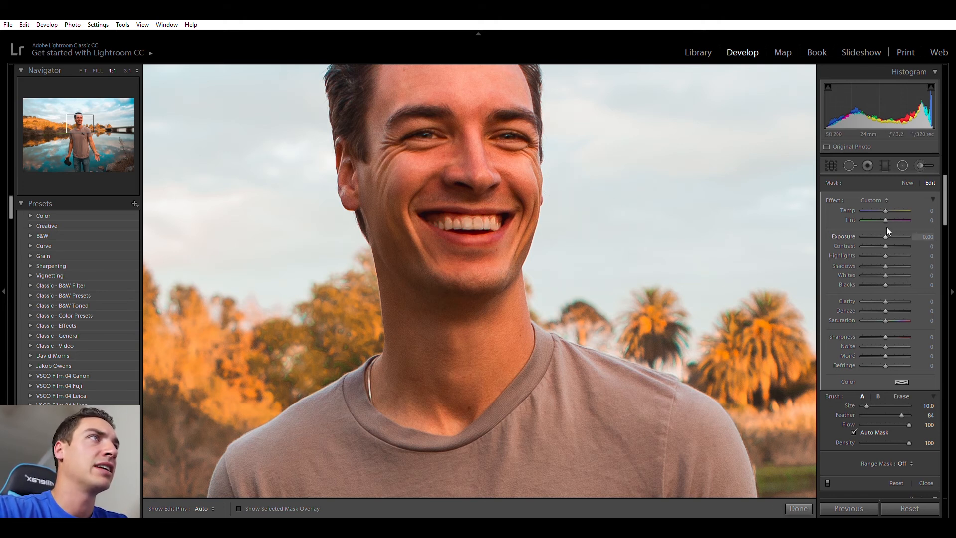
- Set the teeth mask's temperature to −15 and saturation to −2, and finish the brush adjustment
{"action": "left_click_drag", "start_coordinate": [885, 236], "coordinate": [932, 233]}
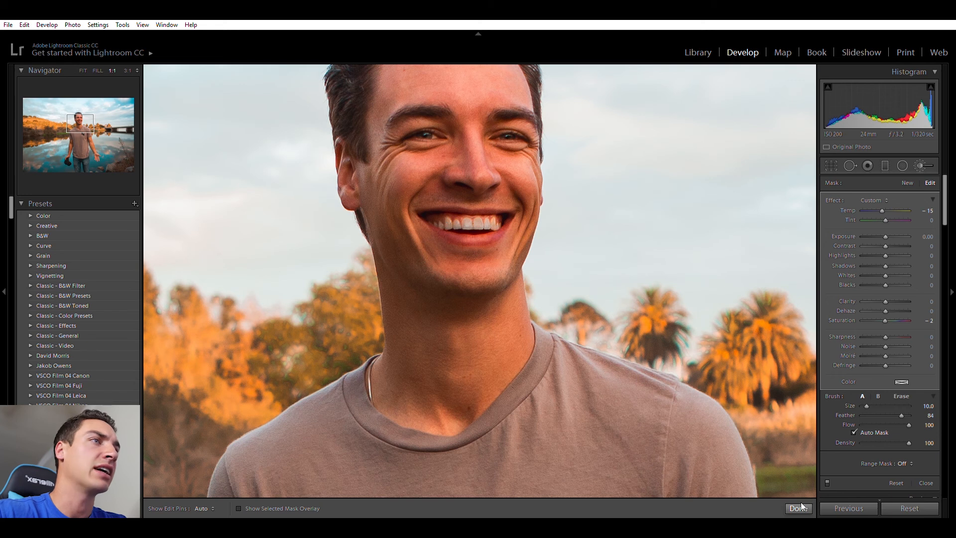
{"action": "left_click", "coordinate": [801, 506]}
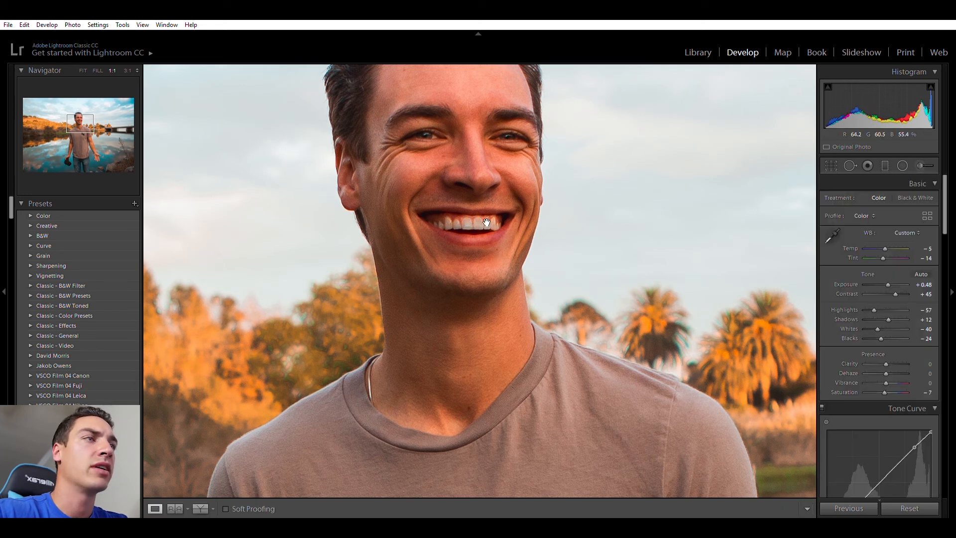
{"action": "left_click", "coordinate": [467, 216]}
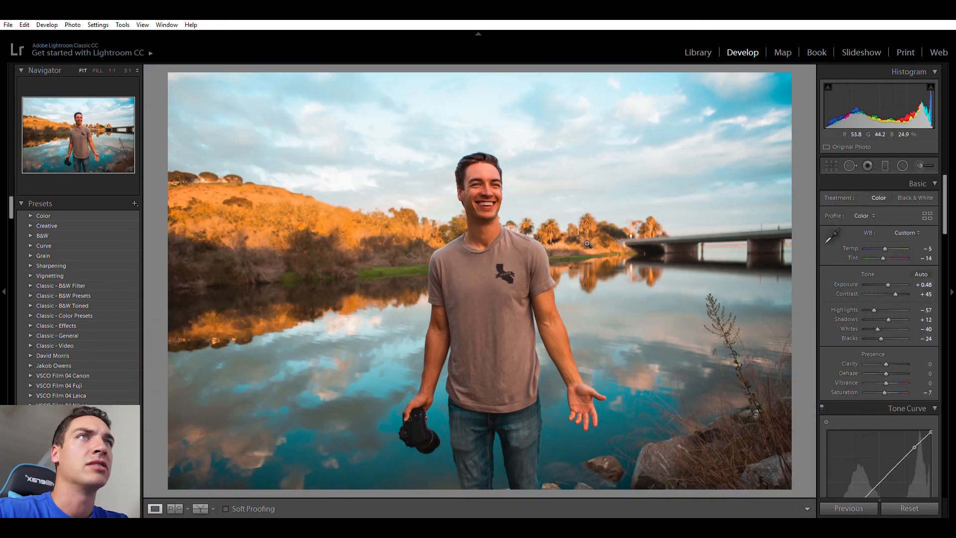
- Heal away the tall weed over the water at brush size 77, sampling the water left of it, and inspect the repair
{"action": "left_click", "coordinate": [850, 160]}
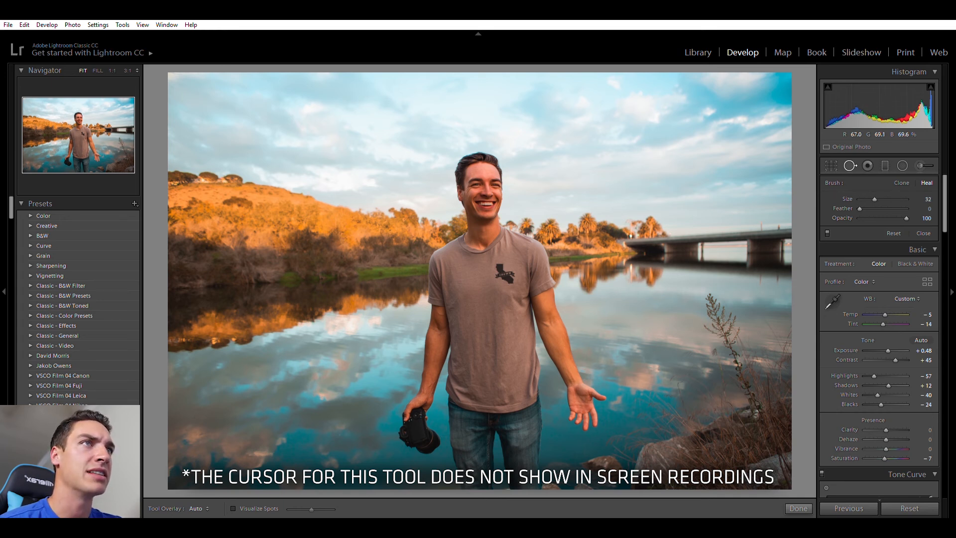
{"action": "scroll", "coordinate": [479, 280], "scroll_direction": "up", "scroll_amount": 1}
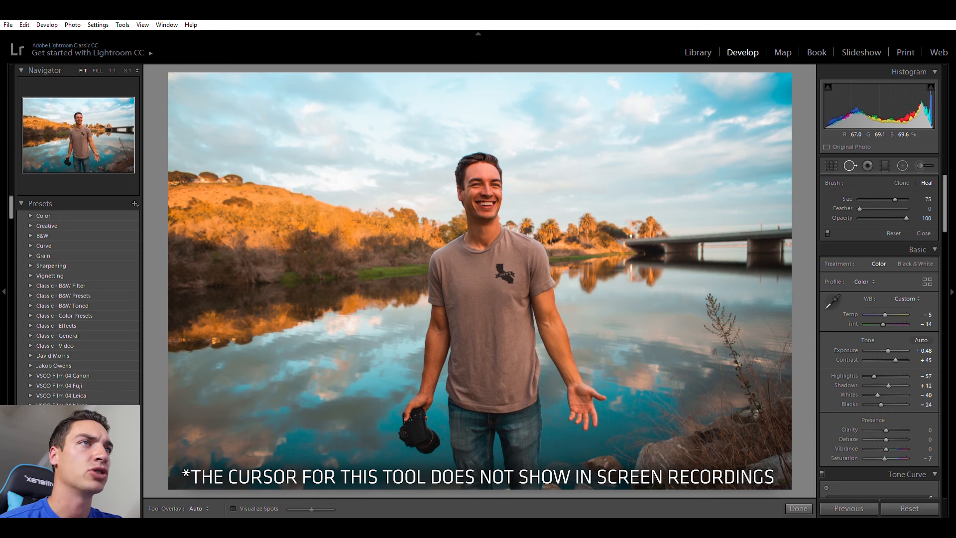
{"action": "scroll", "coordinate": [480, 281], "scroll_direction": "up", "scroll_amount": 2}
{"action": "mouse_move", "coordinate": [709, 296]}
{"action": "left_mouse_down"}
{"action": "mouse_move", "coordinate": [717, 319]}
{"action": "mouse_move", "coordinate": [725, 310]}
{"action": "mouse_move", "coordinate": [734, 320]}
{"action": "mouse_move", "coordinate": [757, 403]}
{"action": "left_mouse_up"}
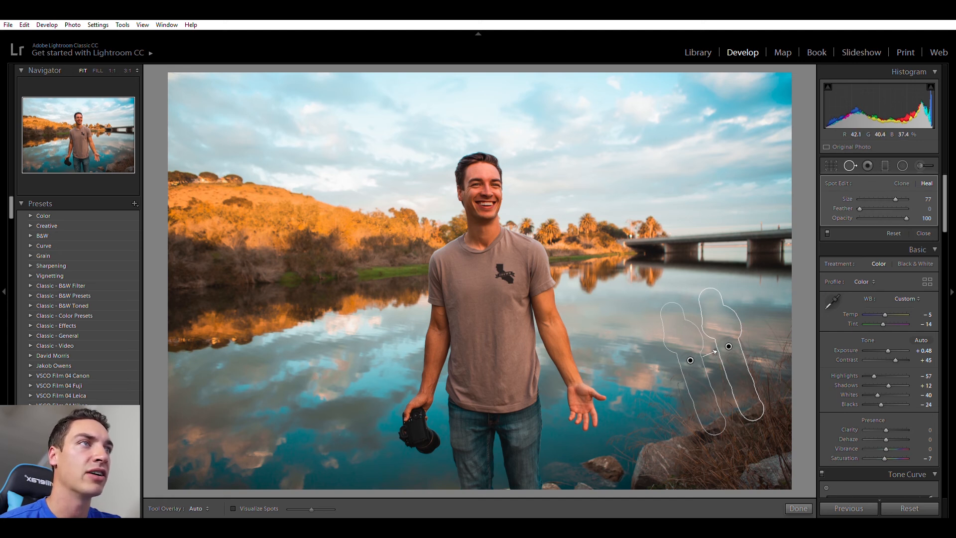
{"action": "left_click_drag", "start_coordinate": [695, 356], "coordinate": [684, 345]}
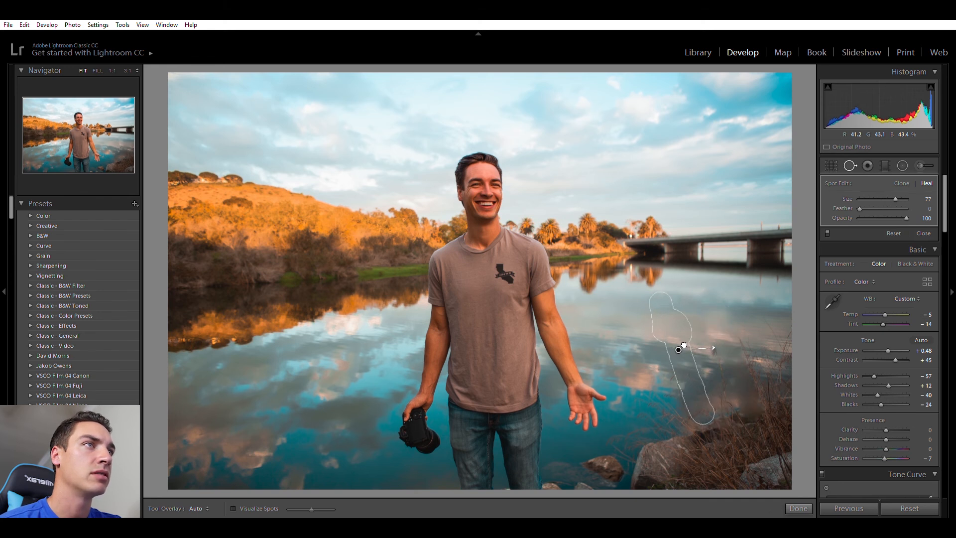
{"action": "left_click_drag", "start_coordinate": [684, 345], "coordinate": [683, 345]}
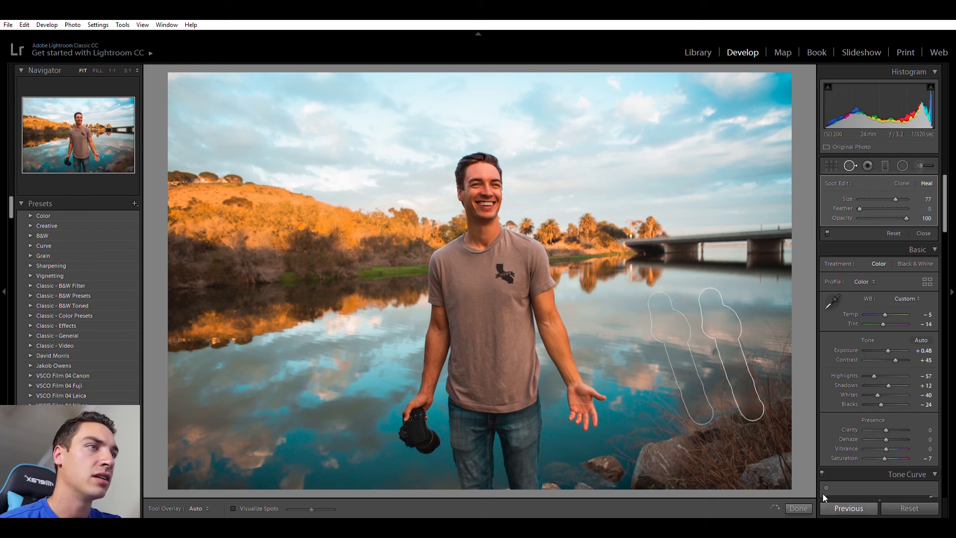
{"action": "left_click", "coordinate": [799, 508]}
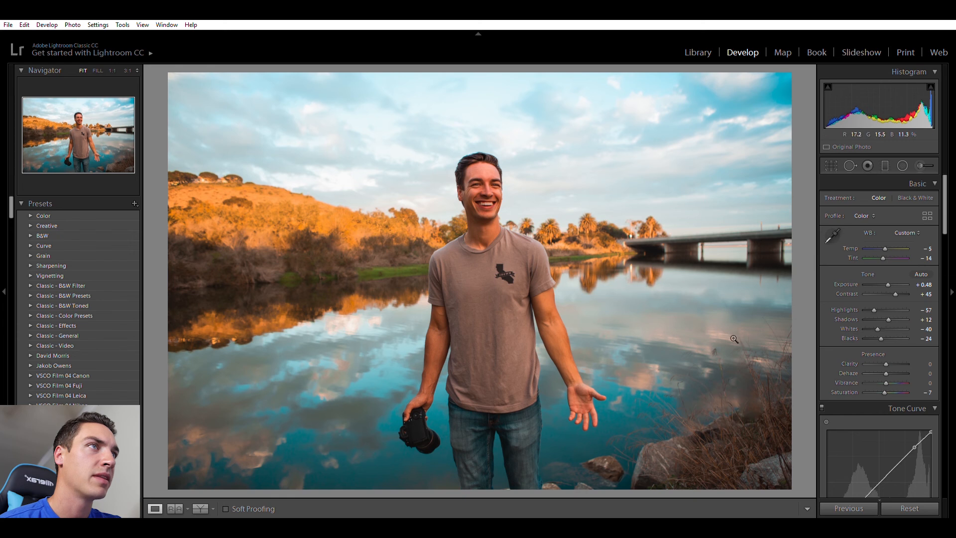
{"action": "left_click", "coordinate": [735, 370]}
{"action": "left_click_drag", "start_coordinate": [738, 377], "coordinate": [563, 329]}
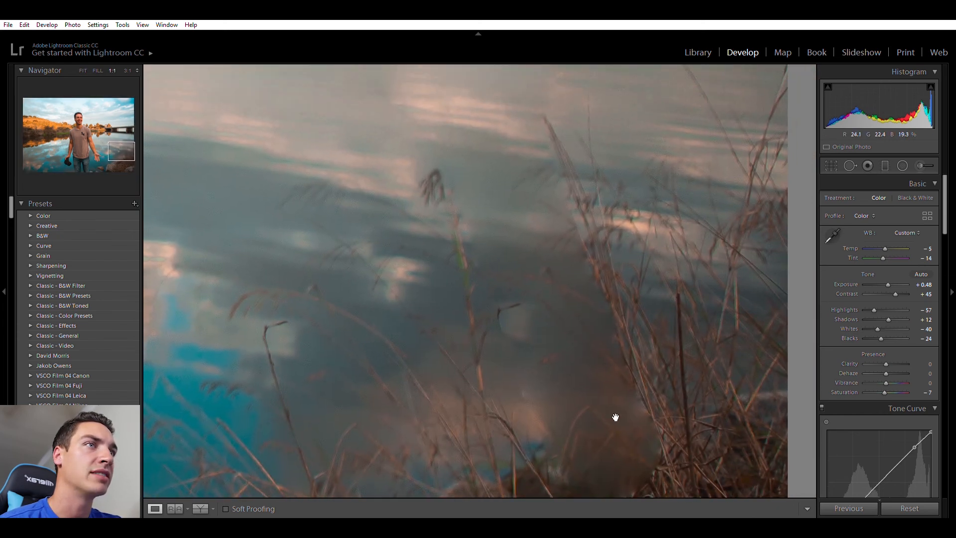
{"action": "left_click_drag", "start_coordinate": [614, 380], "coordinate": [565, 290]}
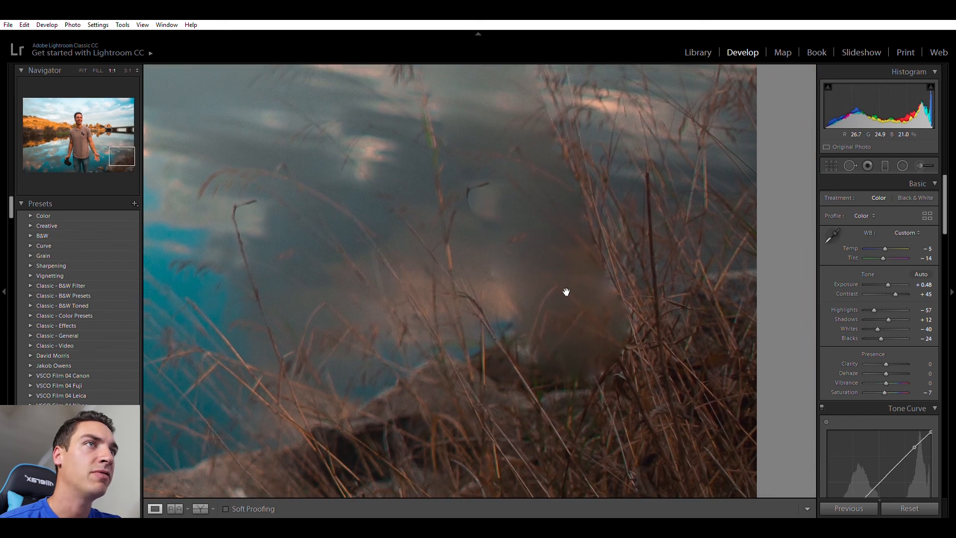
{"action": "left_click", "coordinate": [566, 290]}
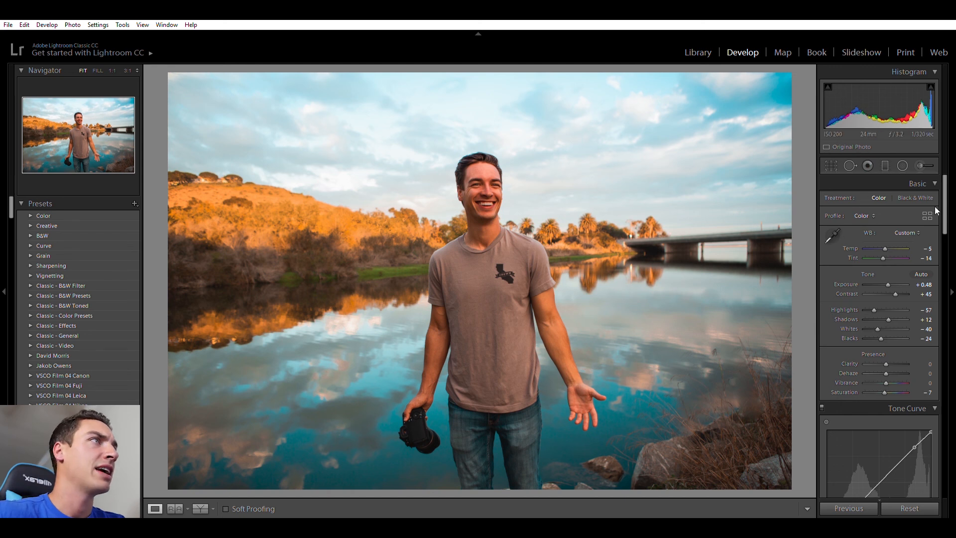
- Set the photo's exposure to +0.60, overall saturation to −12 and tint to −21
{"action": "scroll", "coordinate": [945, 214], "scroll_direction": "down", "scroll_amount": 1}
{"action": "scroll", "coordinate": [945, 214], "scroll_direction": "up", "scroll_amount": 1}
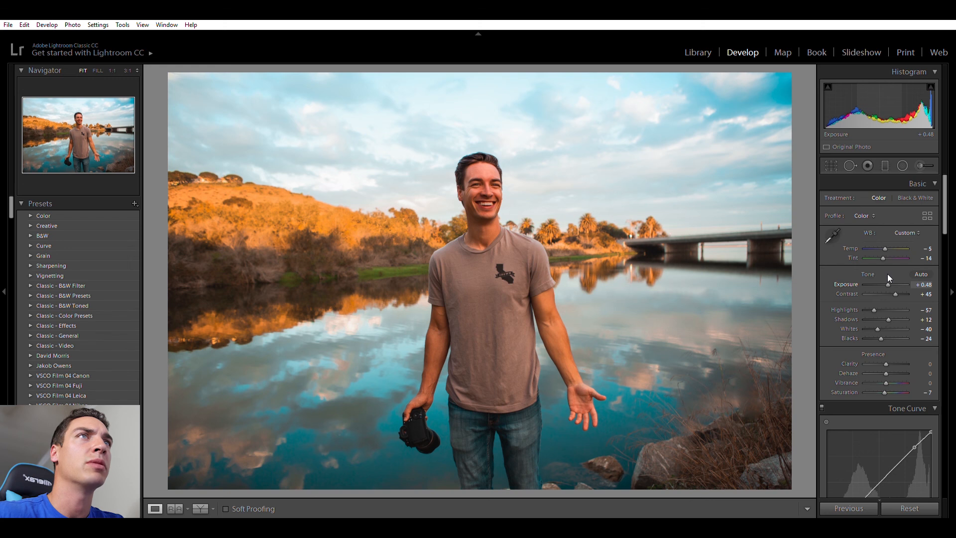
{"action": "left_click_drag", "start_coordinate": [888, 274], "coordinate": [888, 275]}
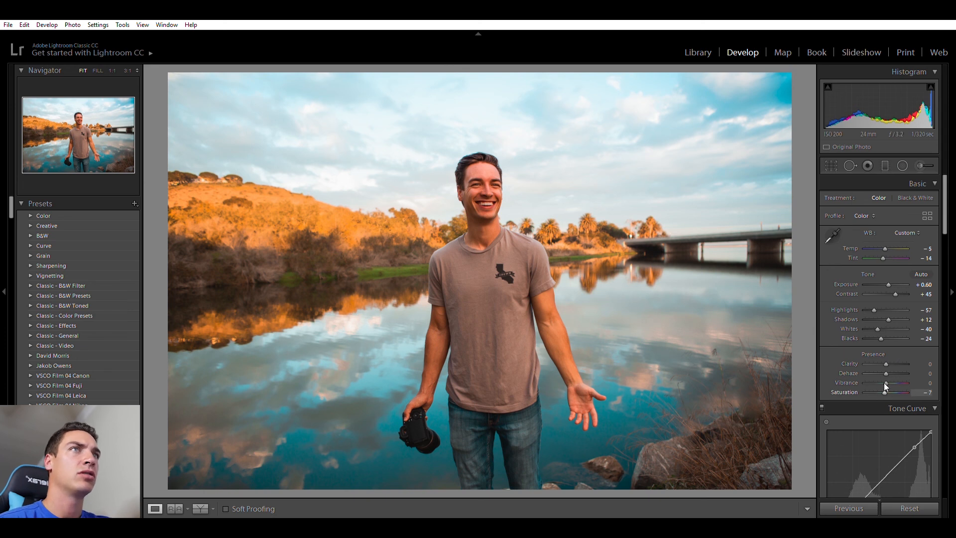
{"action": "left_click_drag", "start_coordinate": [884, 383], "coordinate": [883, 382]}
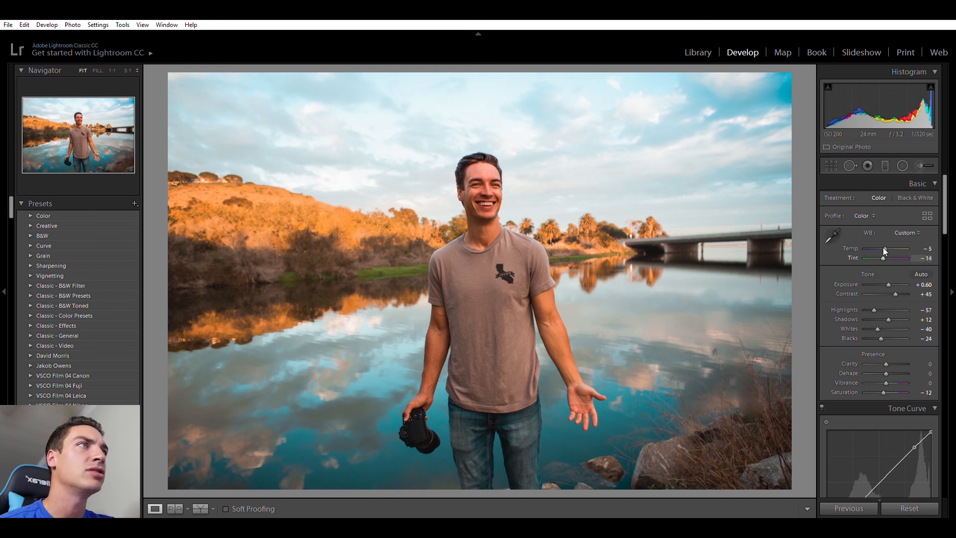
{"action": "left_click_drag", "start_coordinate": [883, 247], "coordinate": [882, 247]}
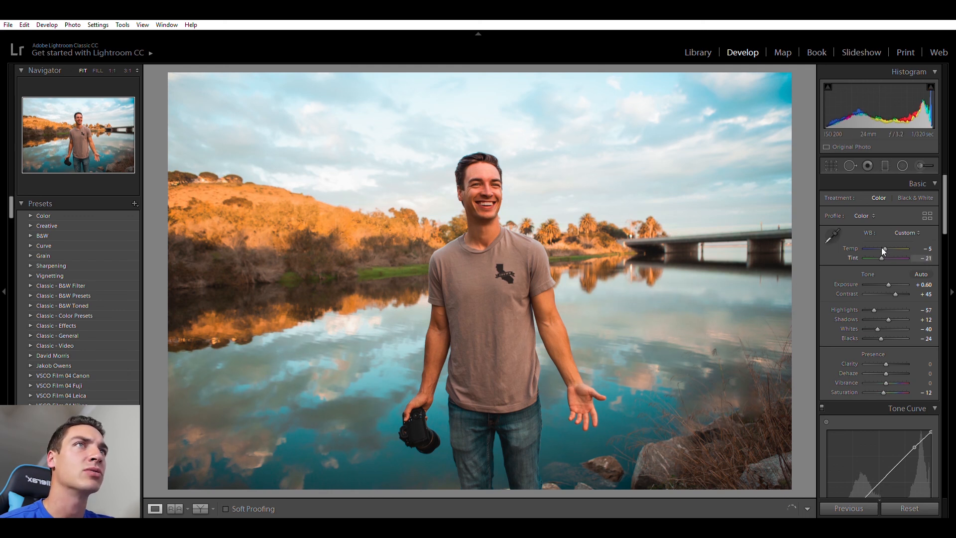